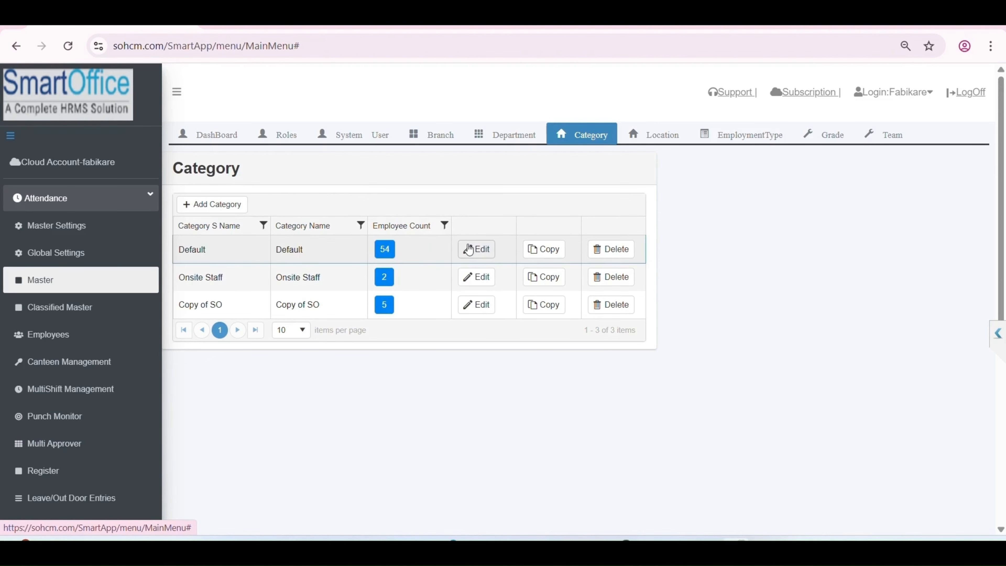
Open the Default category for editing and review its basic settings, including weekly off, single-punch out handling and first-two-punches calculation.
click(481, 252)
scroll(480, 248, down, 4)
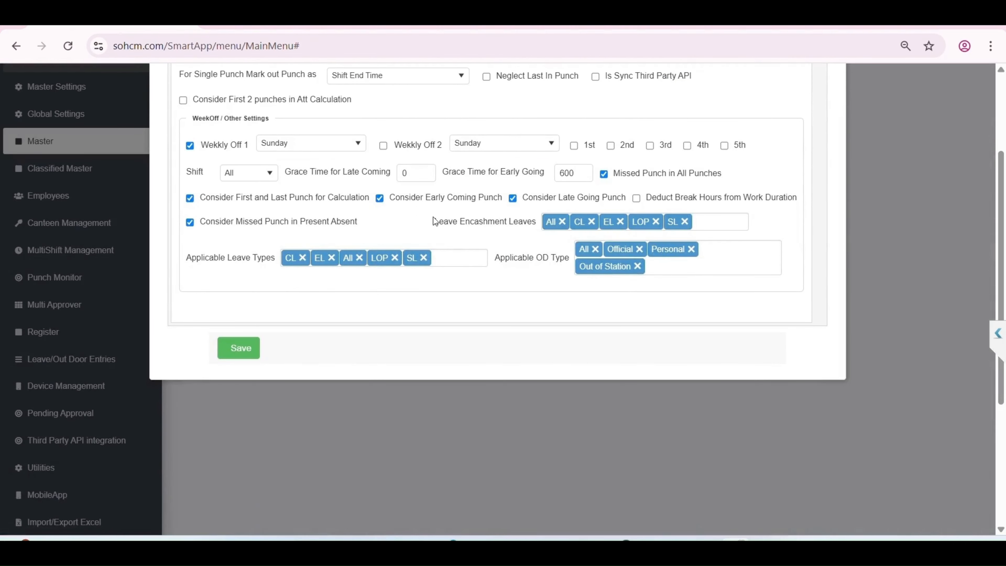
scroll(435, 214, up, 4)
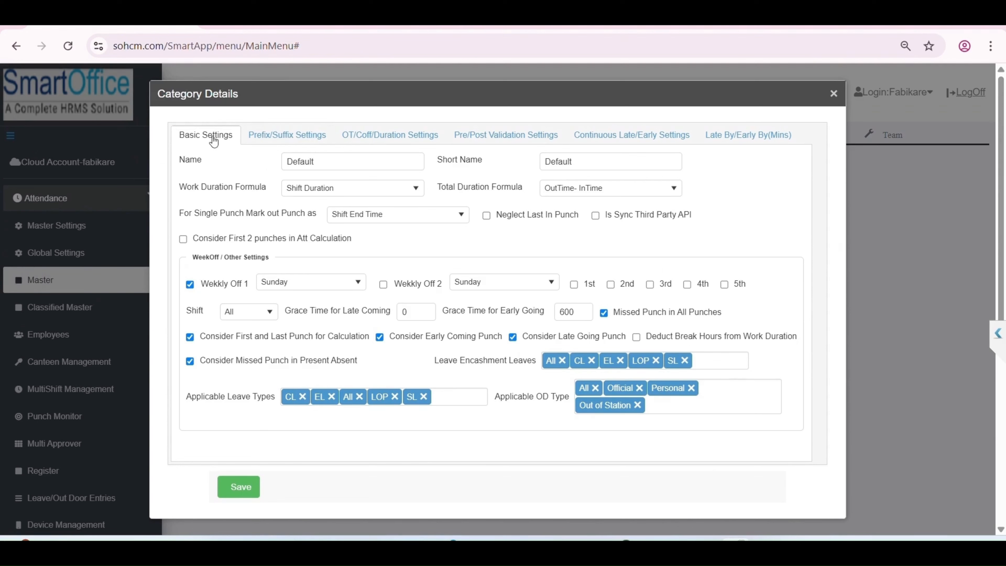
drag(209, 284, 273, 295)
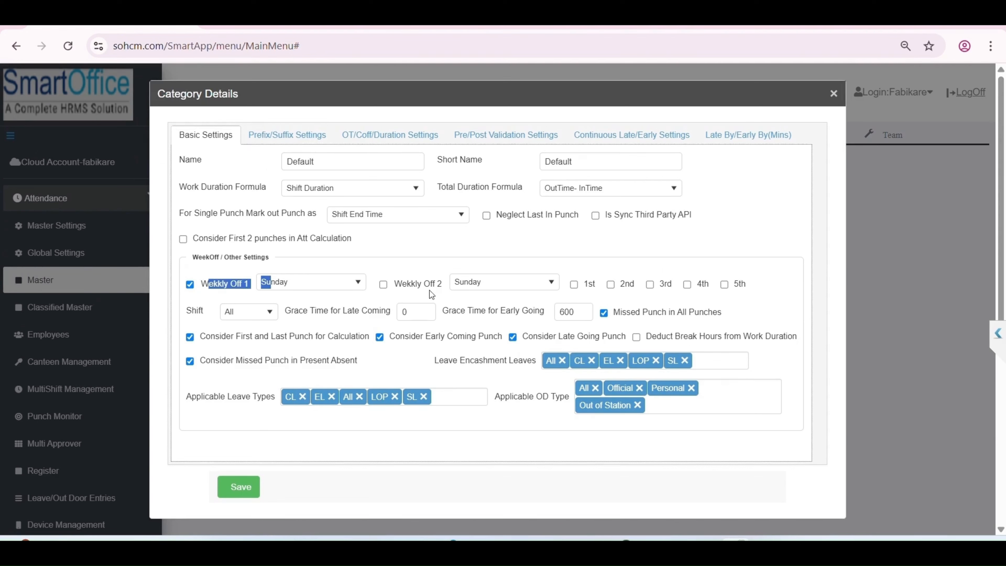
drag(218, 214, 364, 215)
click(365, 216)
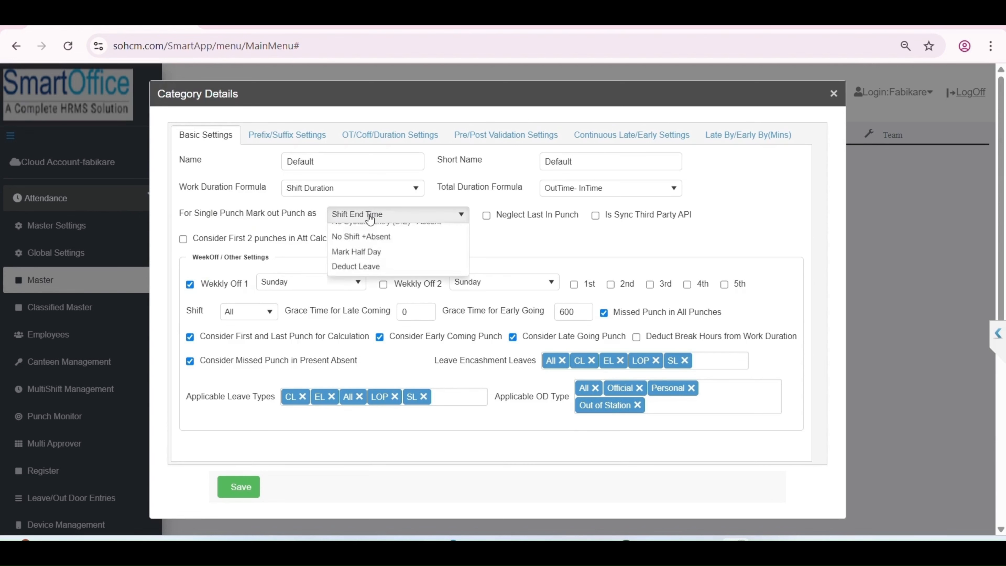
click(368, 217)
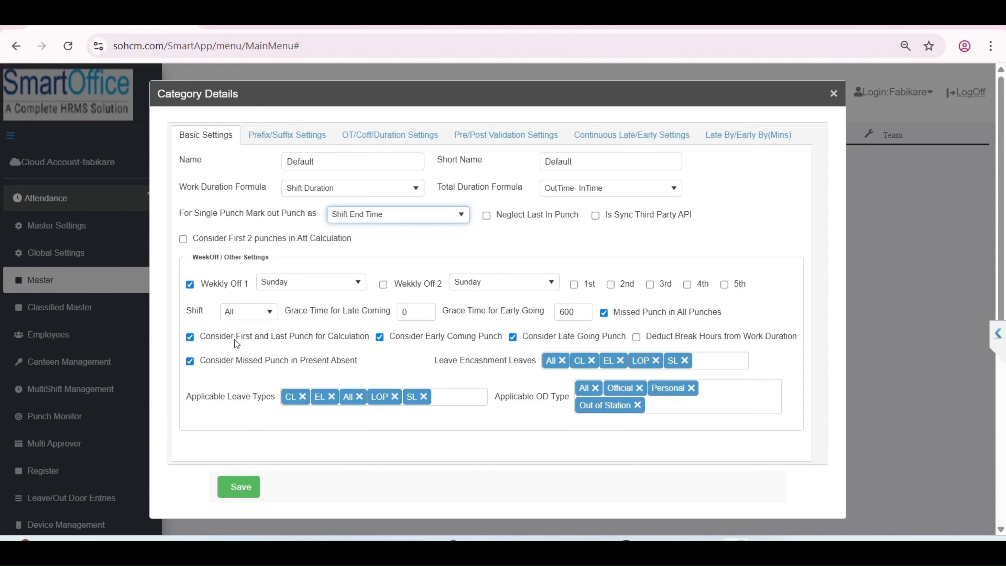
drag(234, 239, 354, 246)
click(354, 246)
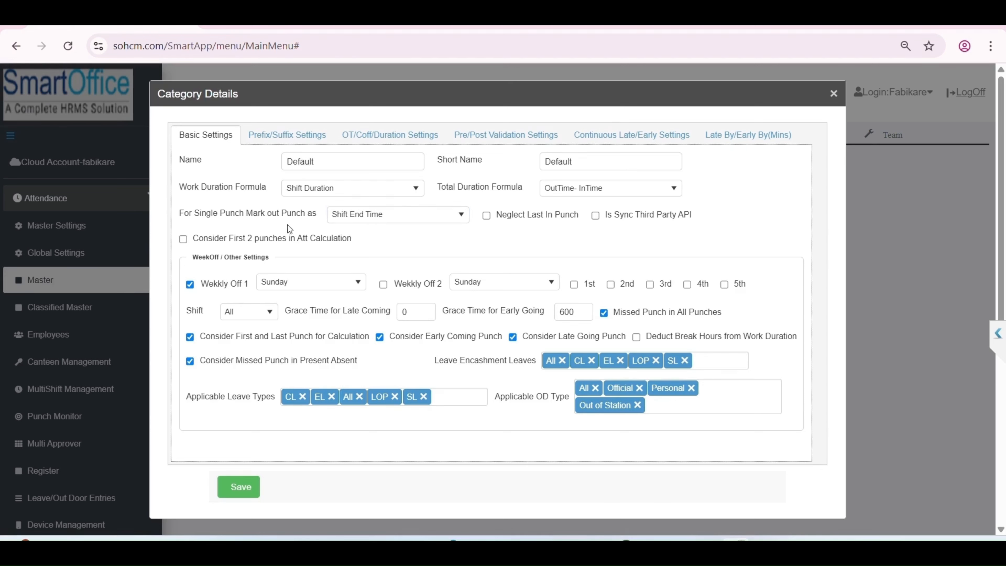
Review the category's prefix/suffix and other attendance settings, including the Mark WOP/HOP and Mark WOA/HOA for Late Duration options.
click(300, 130)
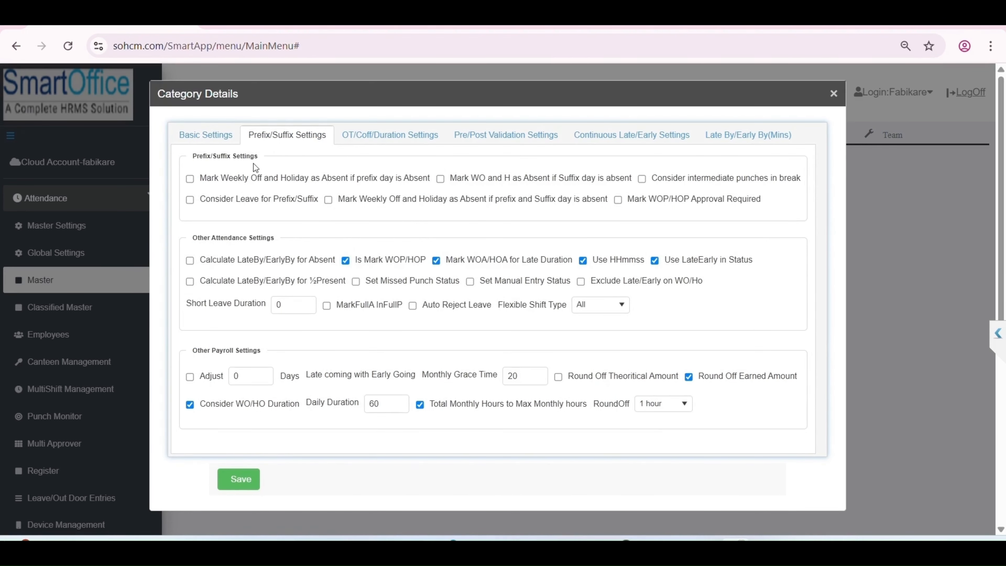
drag(255, 155, 193, 156)
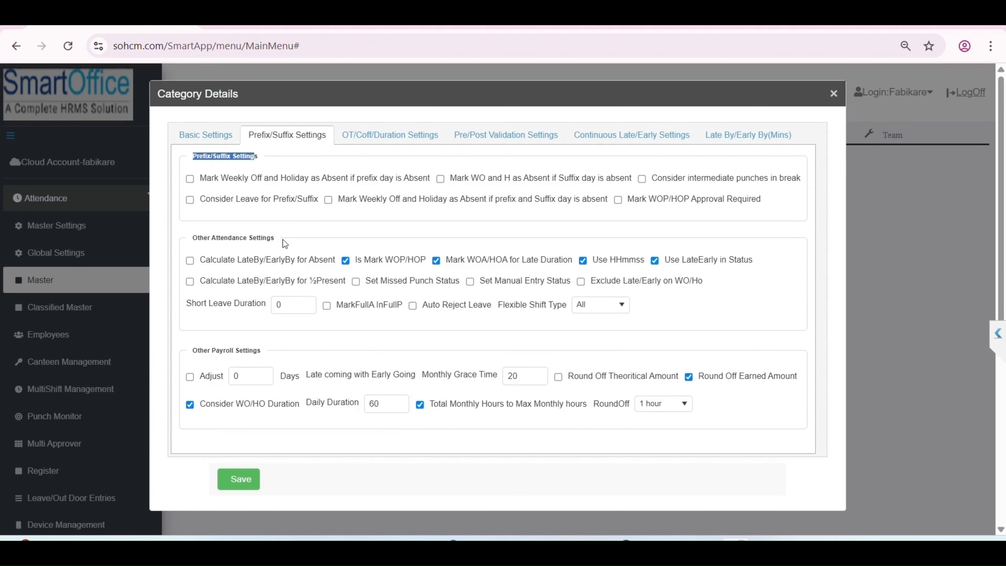
drag(275, 236, 193, 237)
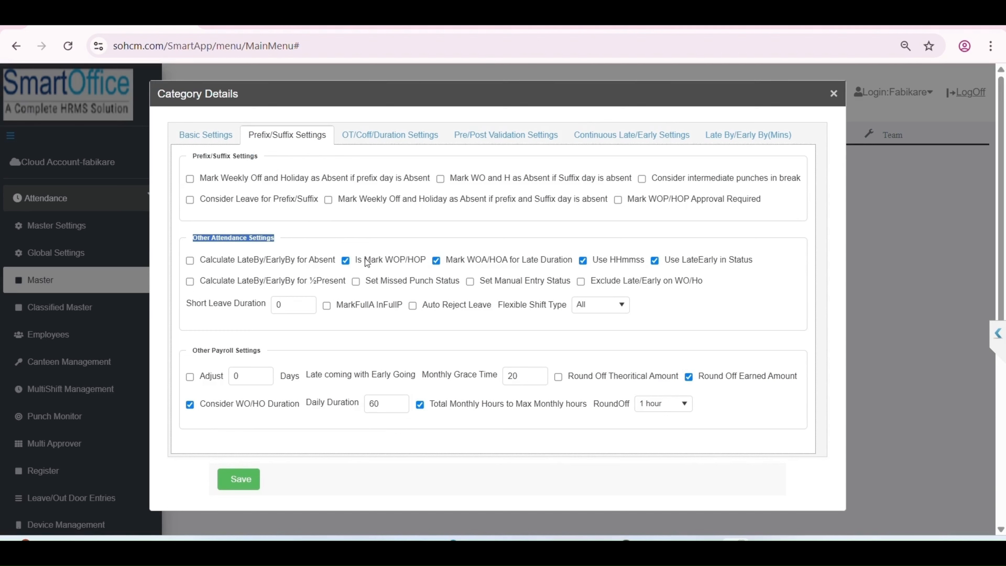
drag(361, 260, 422, 259)
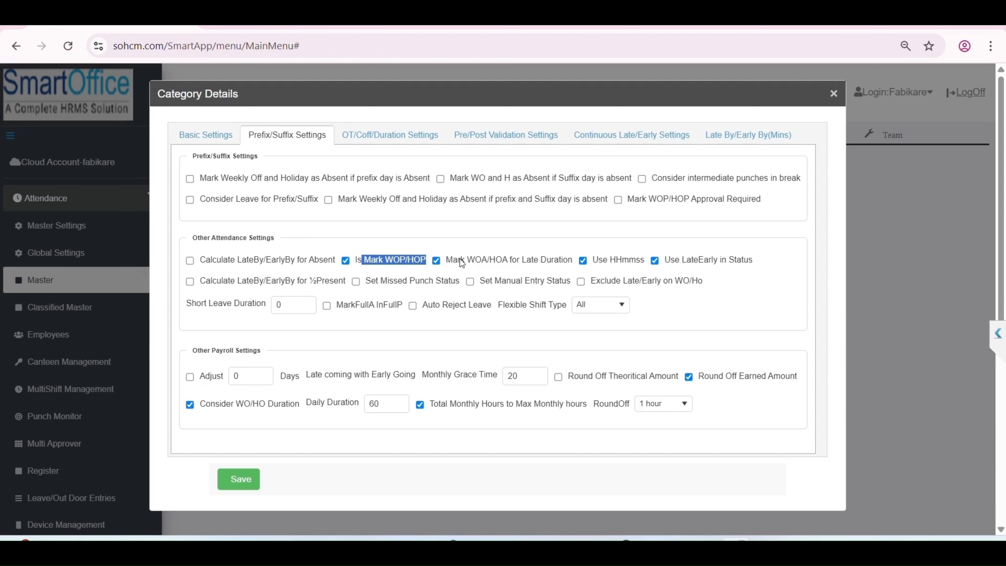
drag(459, 260, 537, 261)
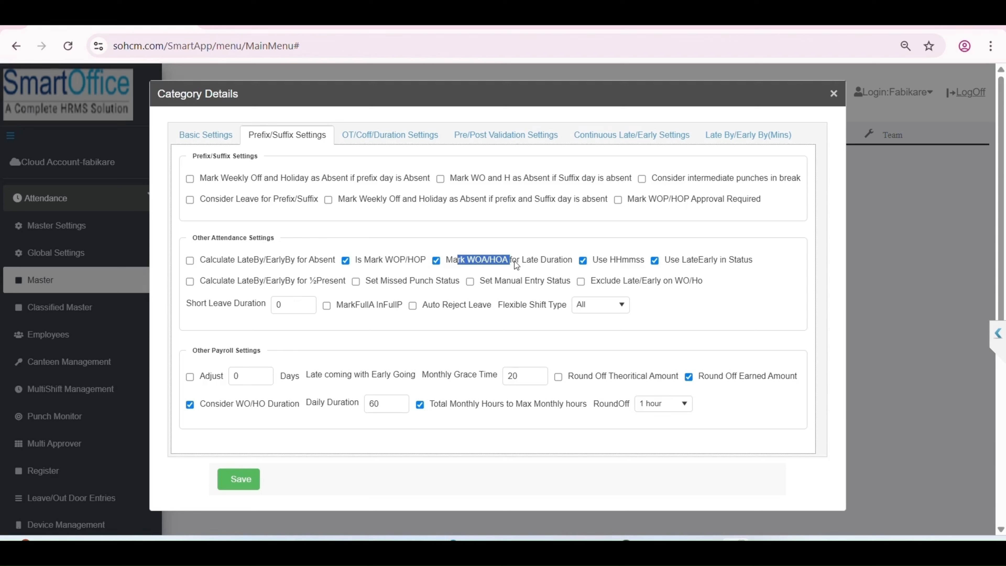
click(613, 238)
Examine the category's overtime settings: OT formula choices, minimum and maximum OT, rounding, and weekly-off and holiday presence in OT.
click(410, 144)
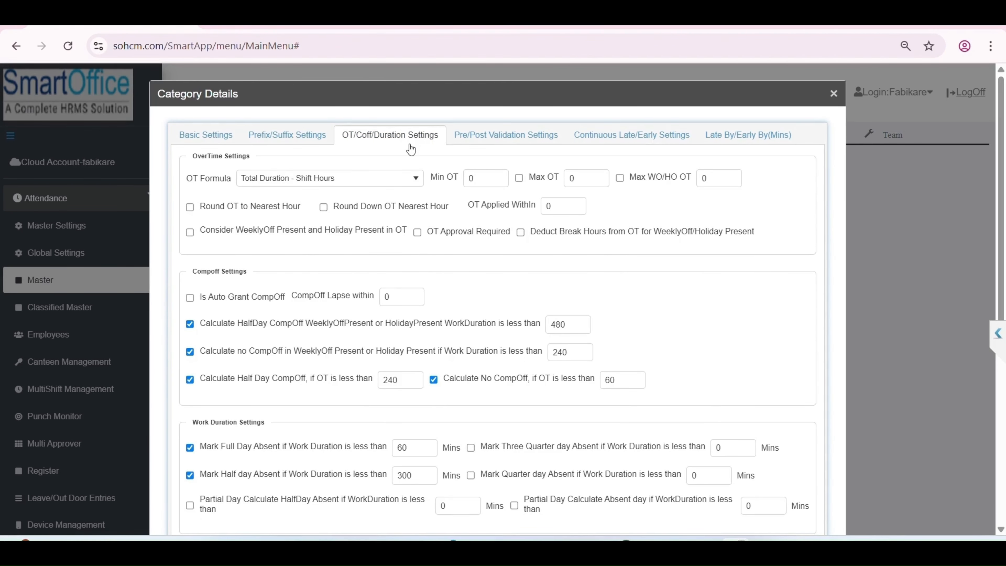
click(310, 180)
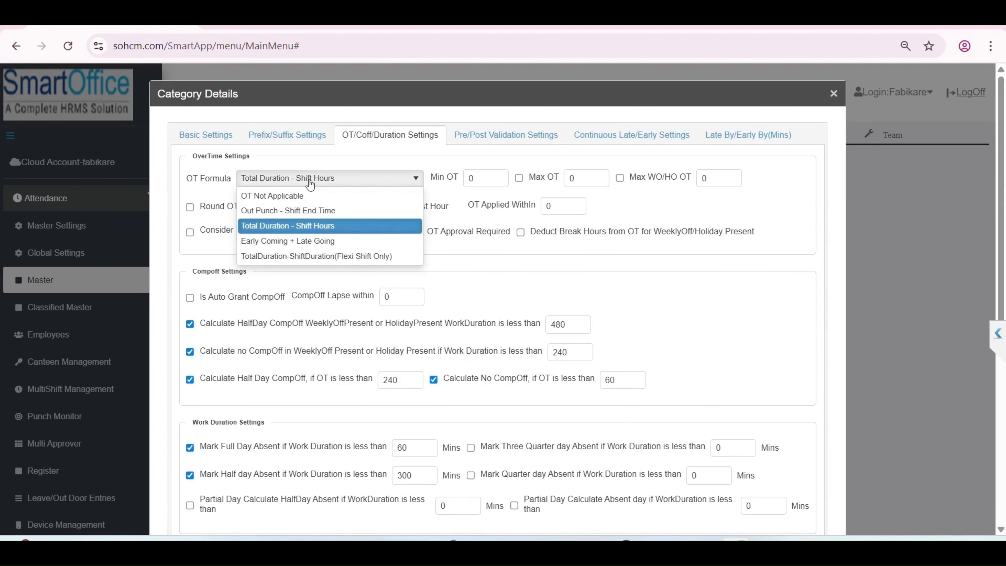
click(294, 163)
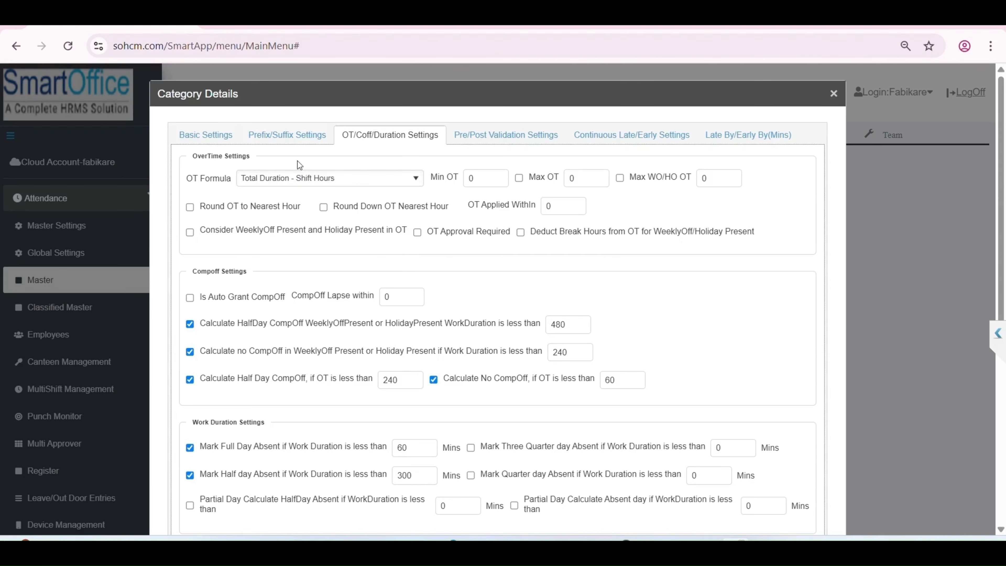
click(483, 179)
double_click(572, 178)
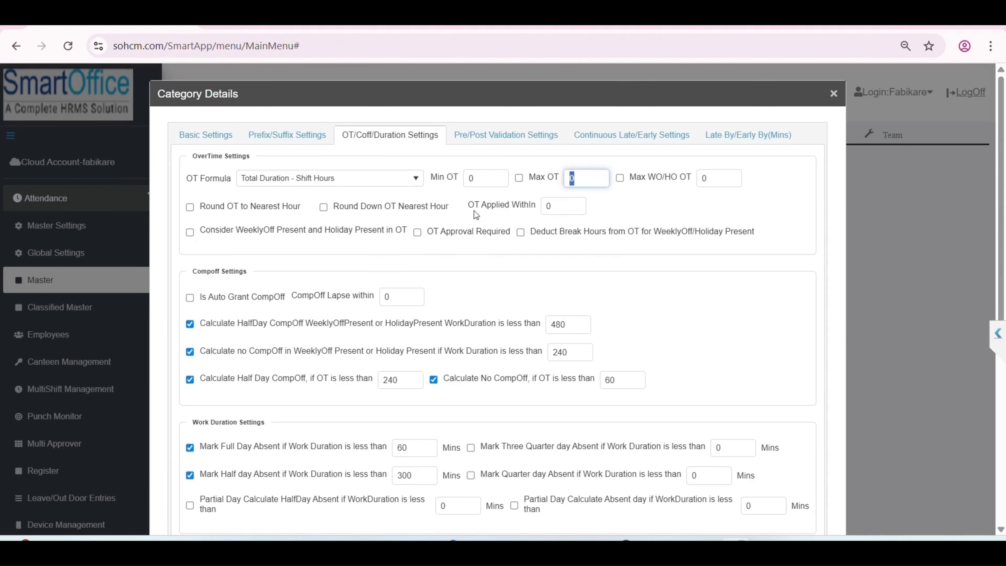
drag(230, 210, 331, 200)
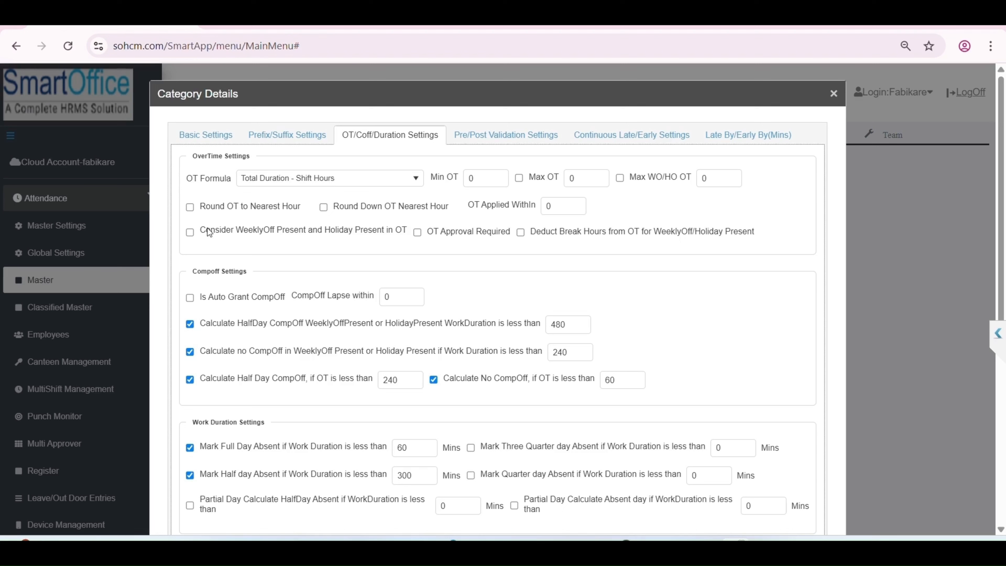
drag(209, 229, 278, 238)
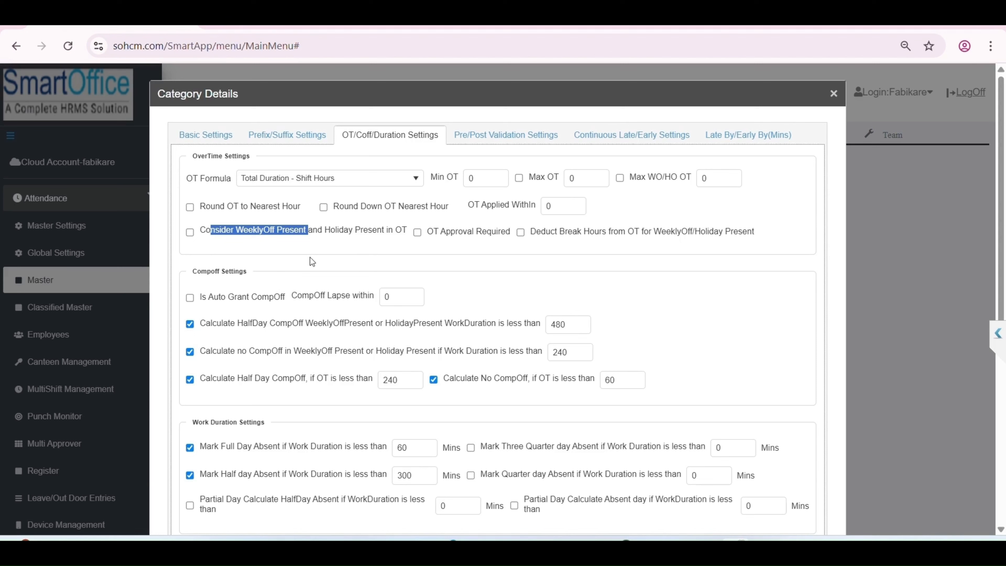
click(268, 250)
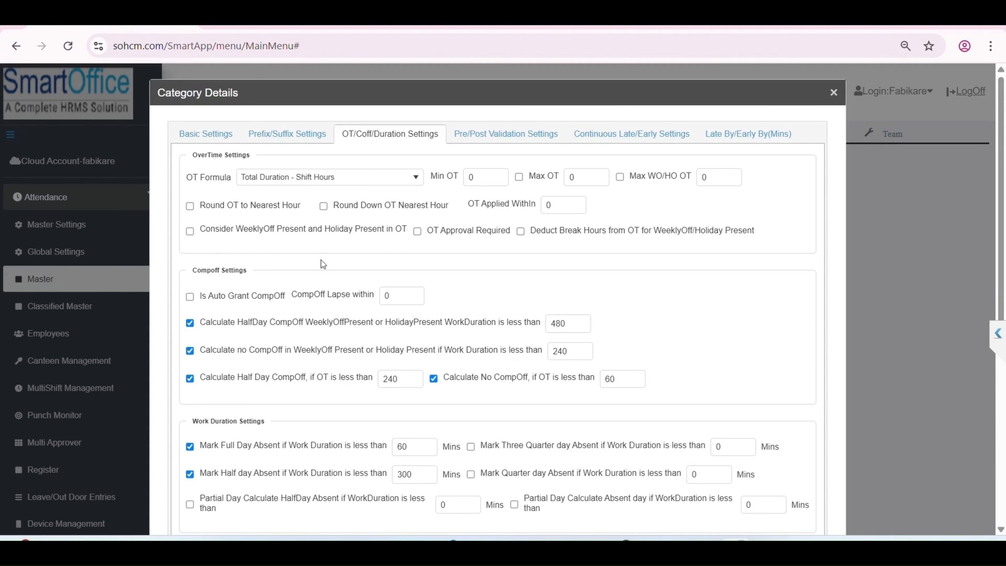
Examine the Compoff Settings section and its Is Auto Grant CompOff option.
scroll(320, 260, down, 2)
drag(187, 201, 271, 208)
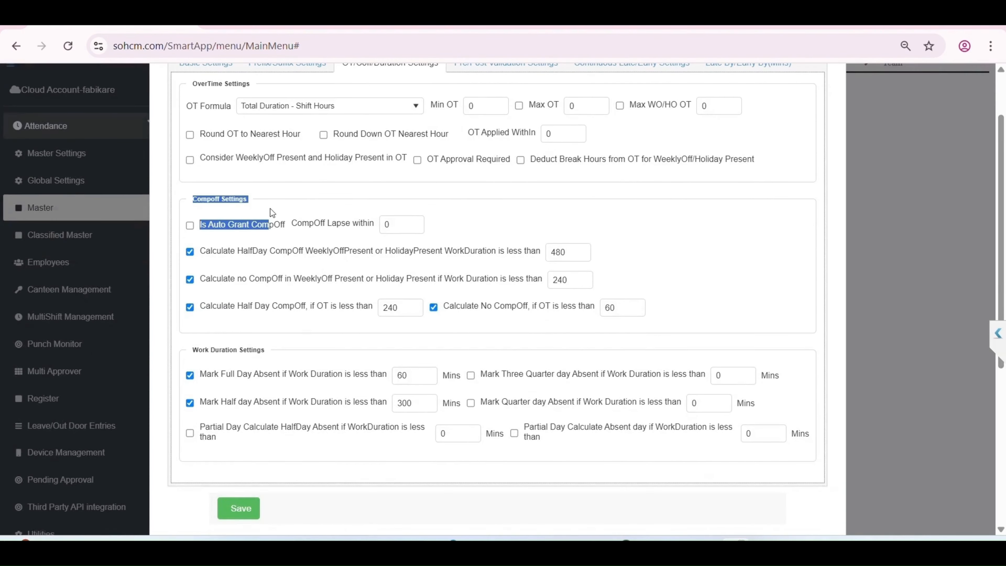
click(279, 203)
drag(191, 199, 277, 200)
click(304, 199)
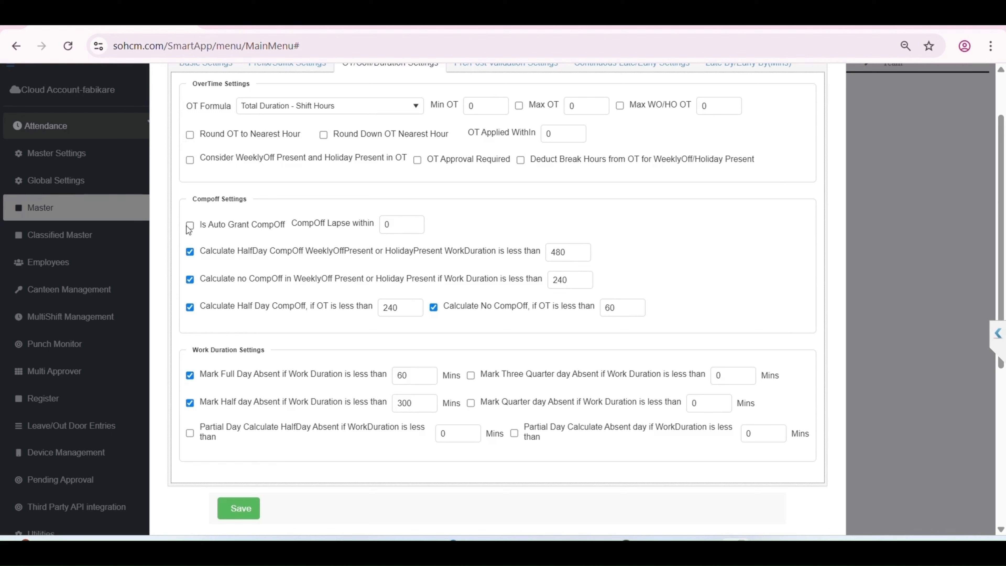
click(272, 228)
click(272, 228)
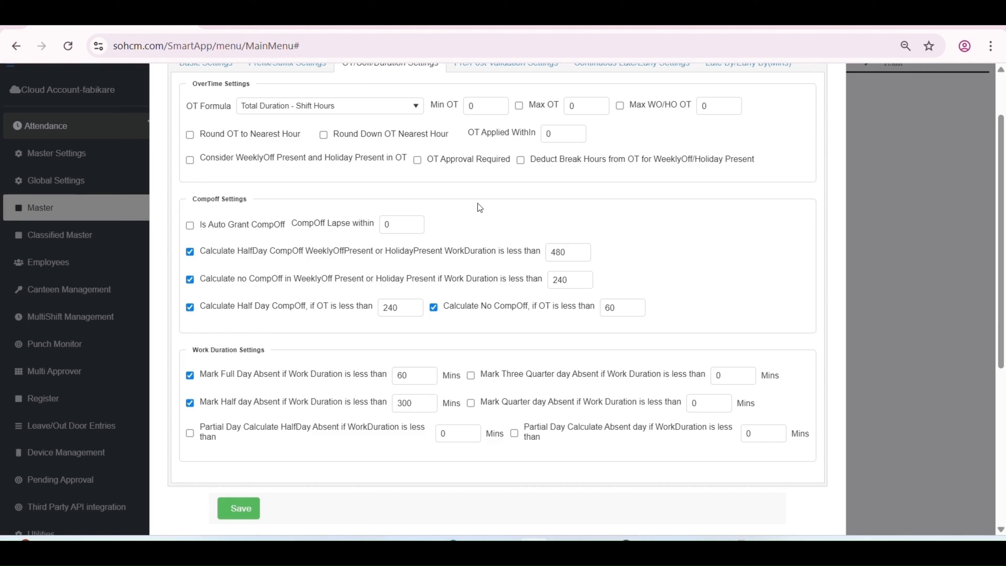
Set the CompOff Lapse within value to 30.
click(308, 223)
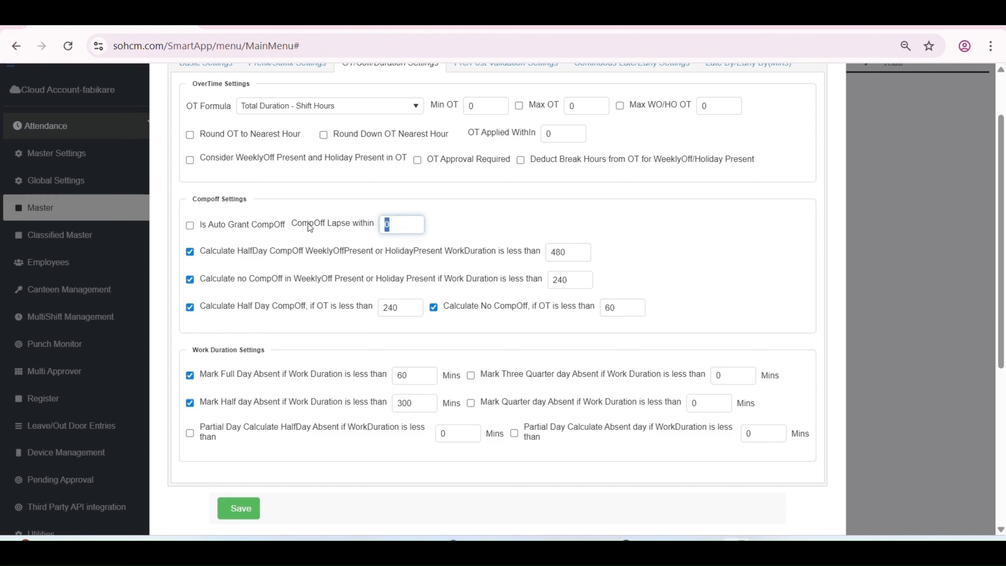
click(414, 225)
key(BackSpace)
text(30)
click(283, 236)
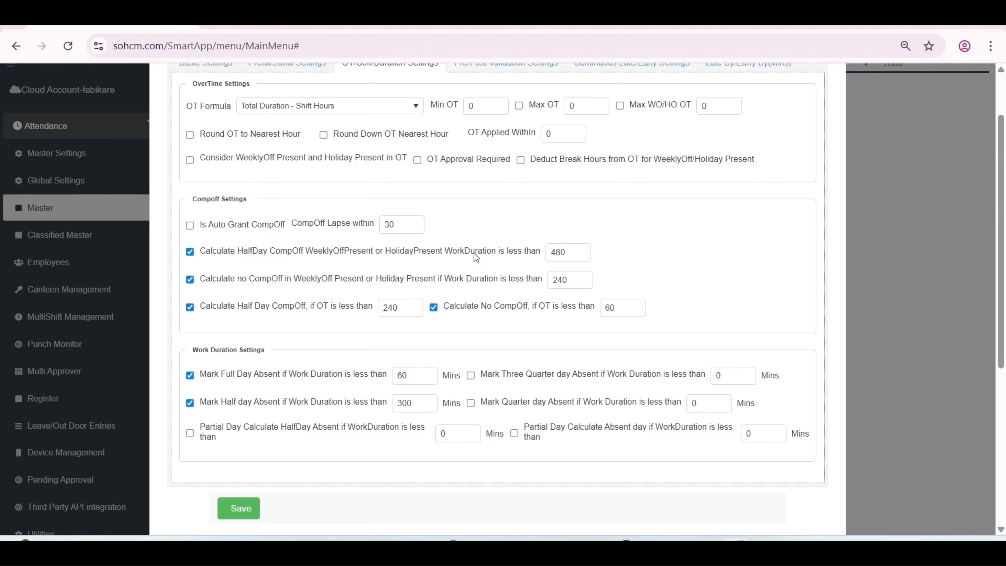
Review the work-duration thresholds for half-day and no CompOff on weekly-off or holiday presence.
click(570, 252)
double_click(567, 253)
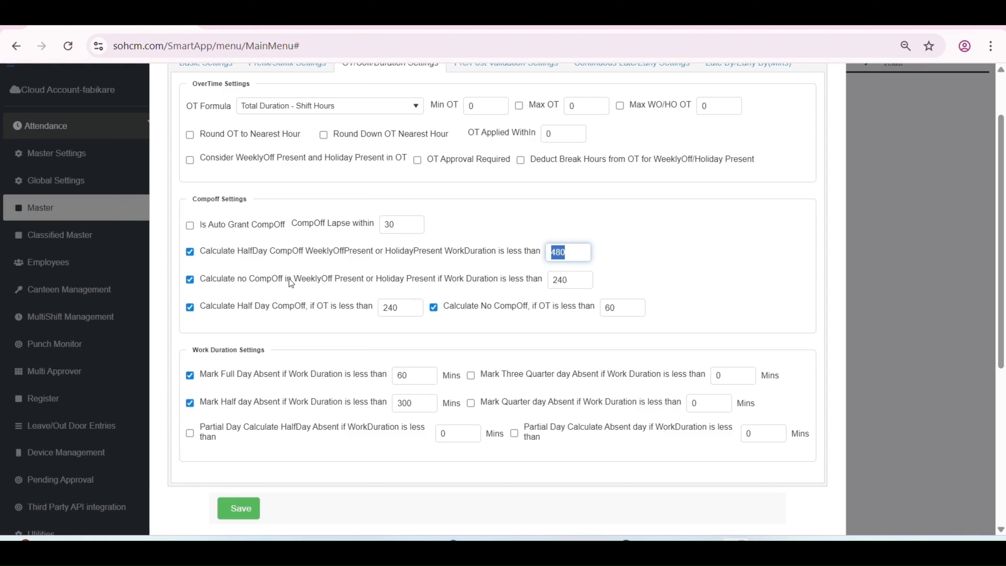
key(Tab)
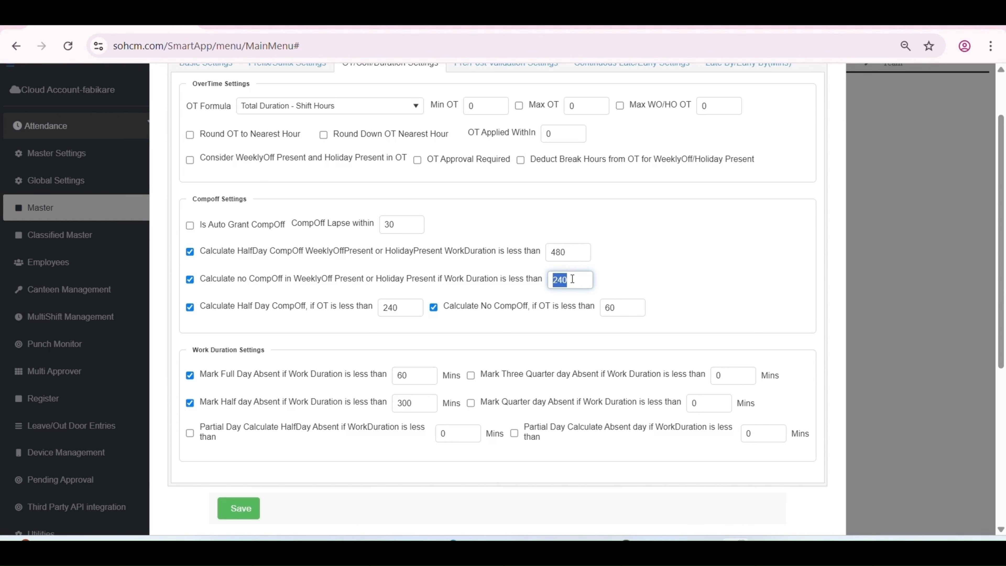
key(shift+Tab)
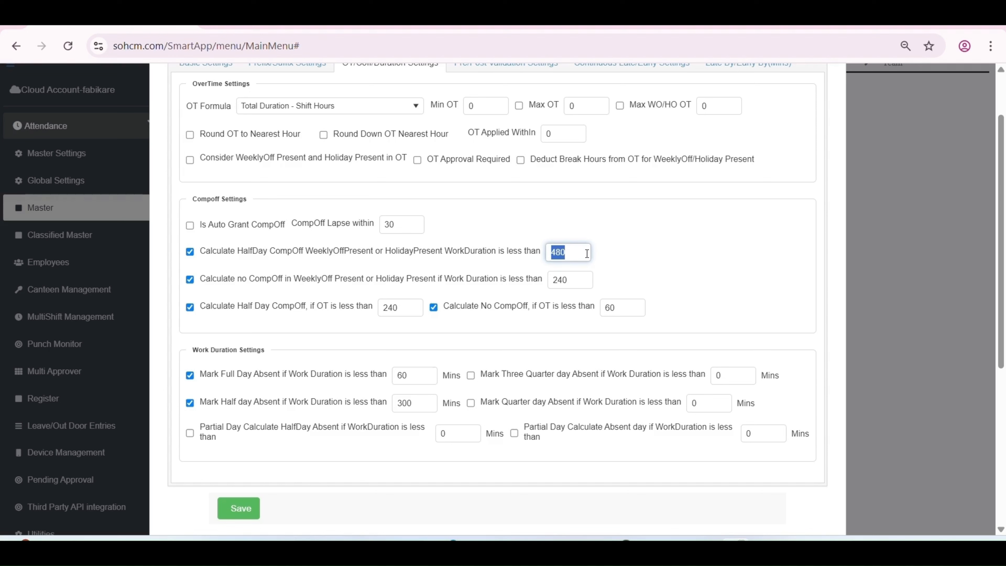
drag(460, 251, 412, 257)
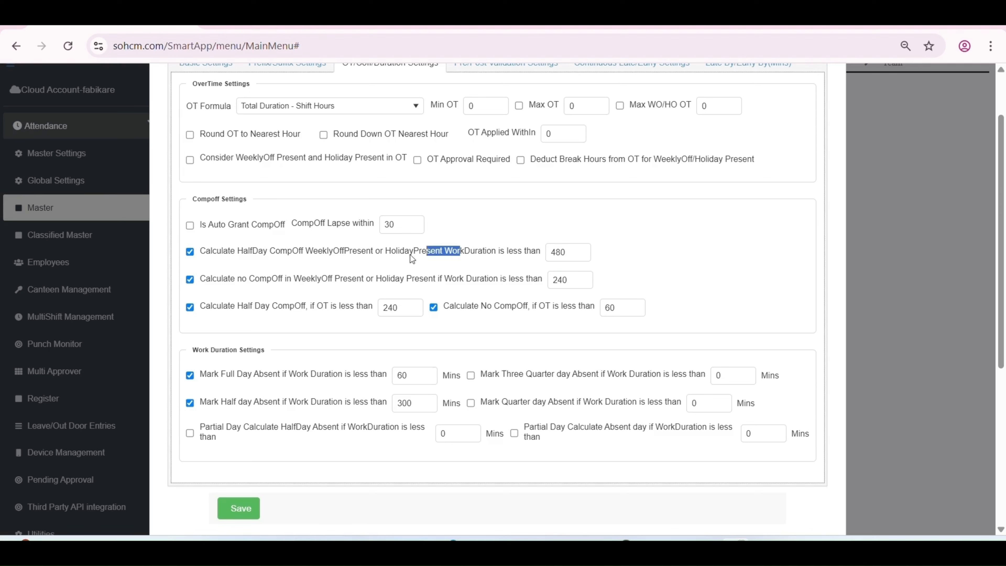
click(430, 26)
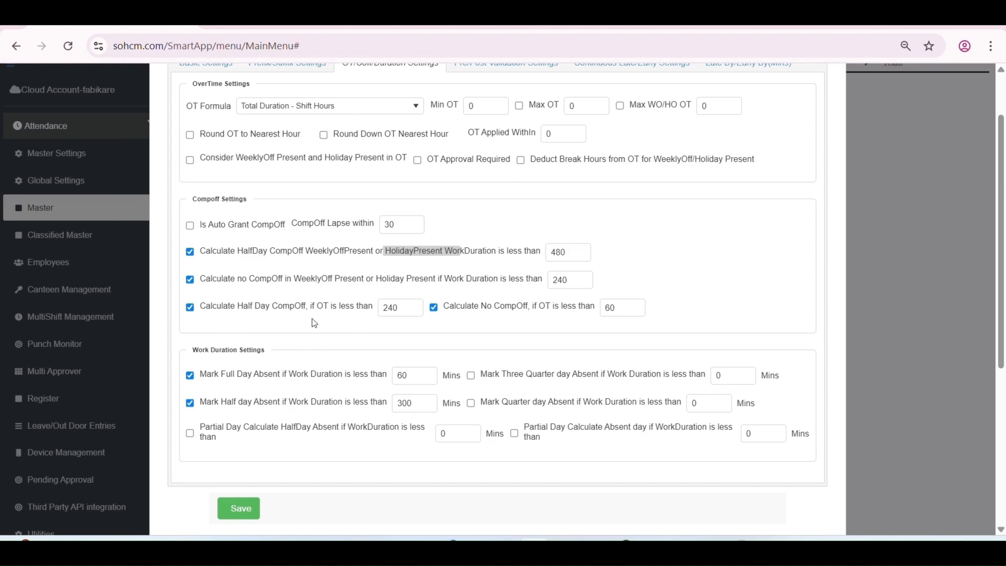
Review the overtime-based thresholds for granting a half-day CompOff and no CompOff.
drag(237, 307, 330, 312)
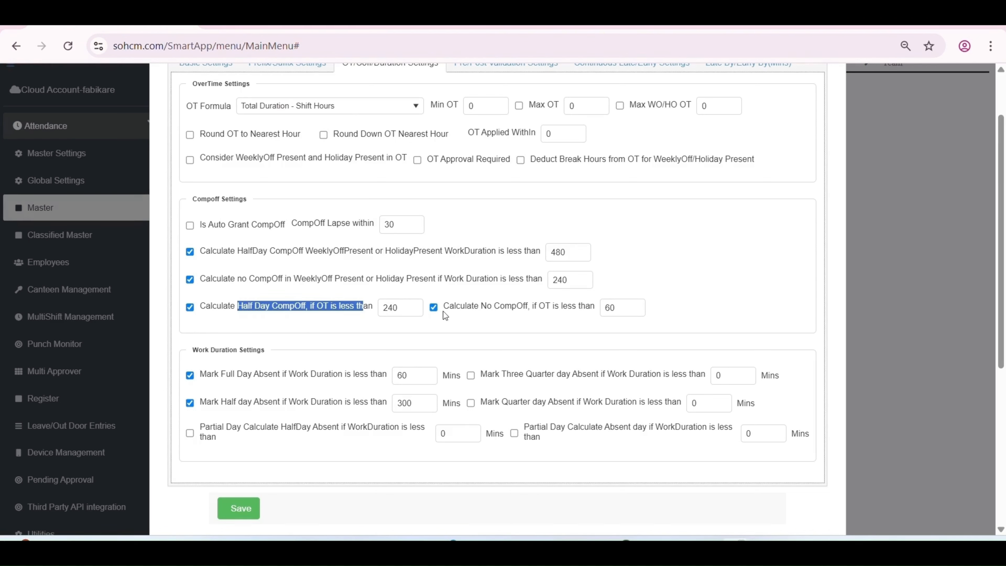
drag(456, 308, 545, 308)
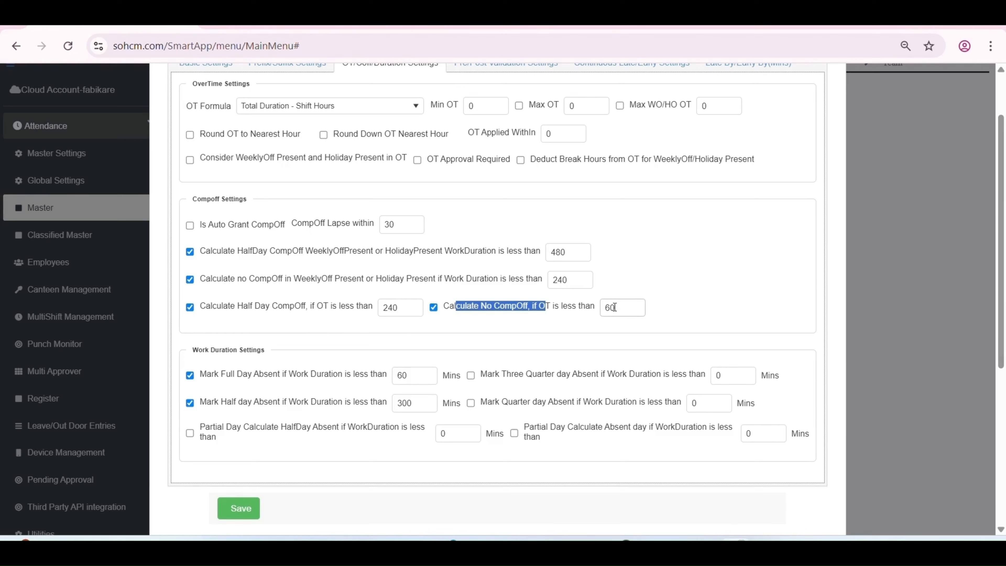
double_click(406, 313)
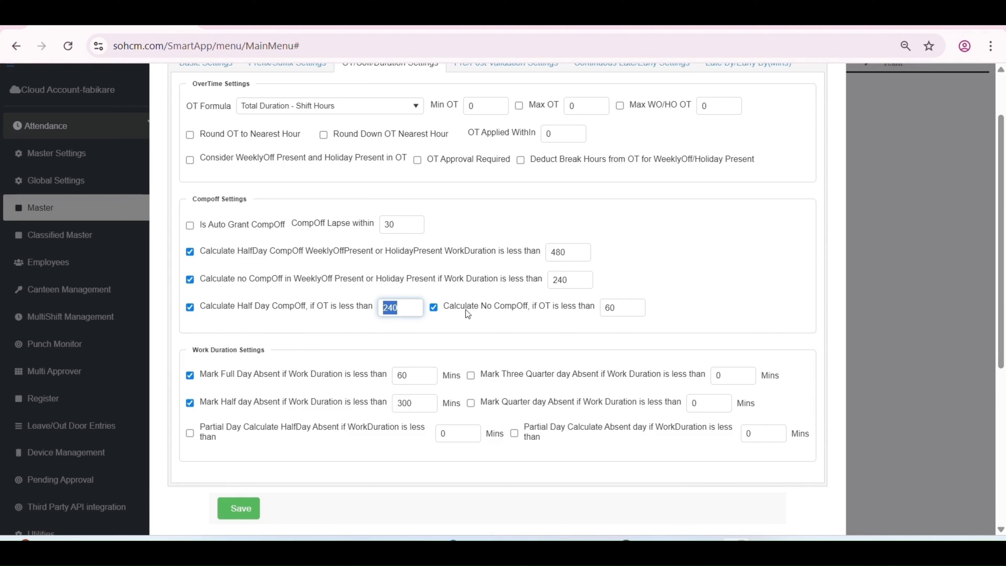
drag(465, 310, 559, 286)
click(529, 311)
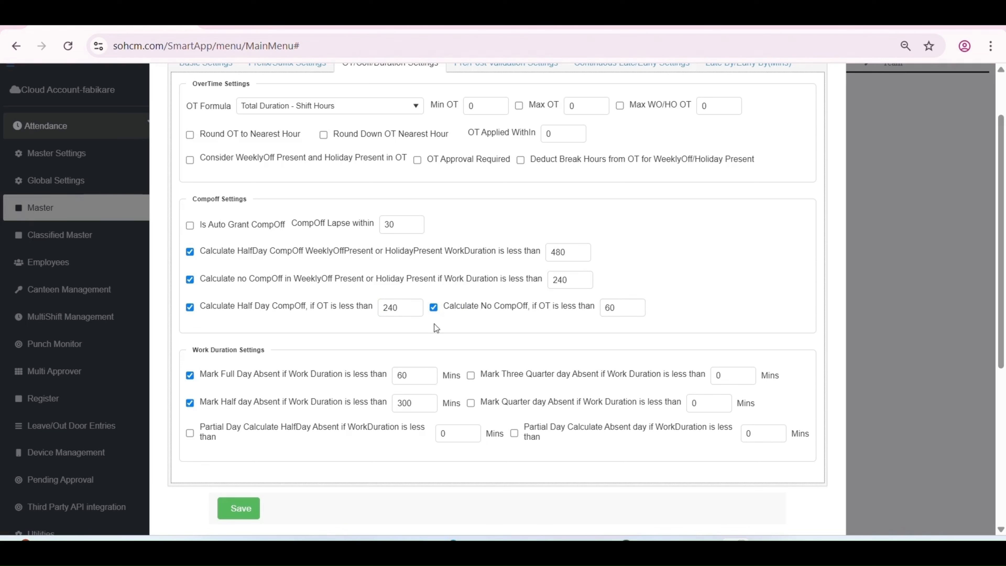
drag(604, 308, 662, 305)
click(628, 312)
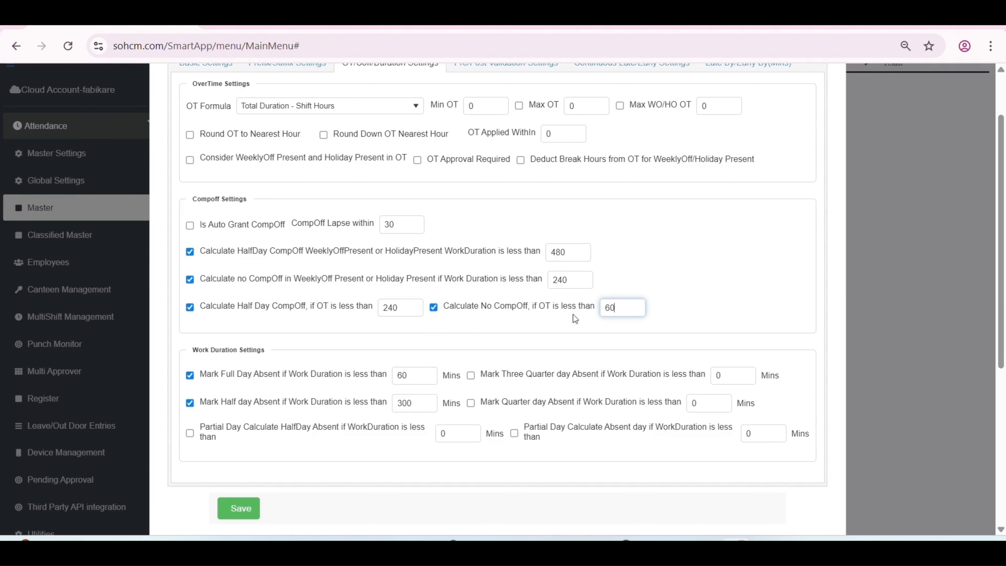
Set the overtime formula to OT Not Applicable and save the category.
scroll(575, 318, up, 2)
click(426, 397)
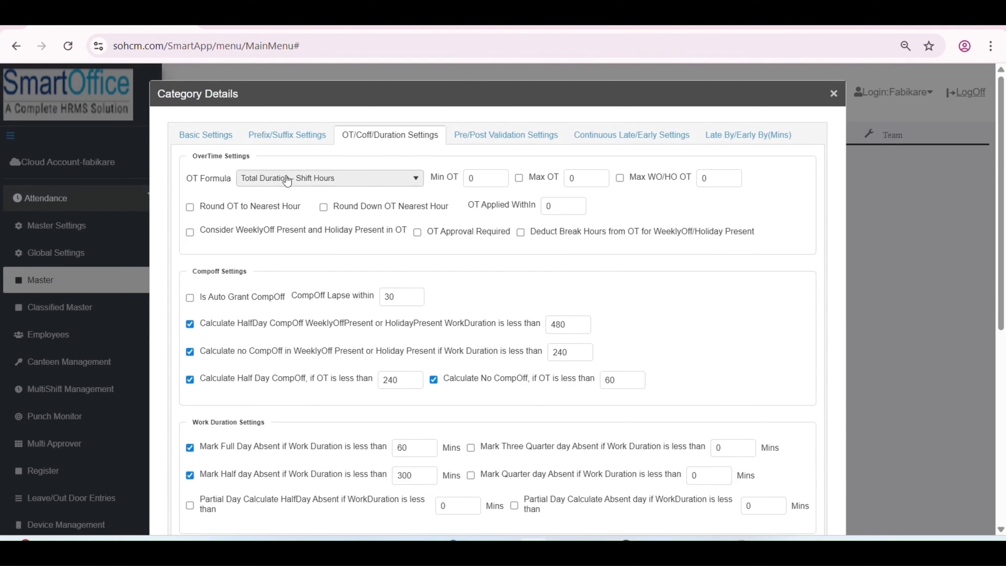
click(303, 180)
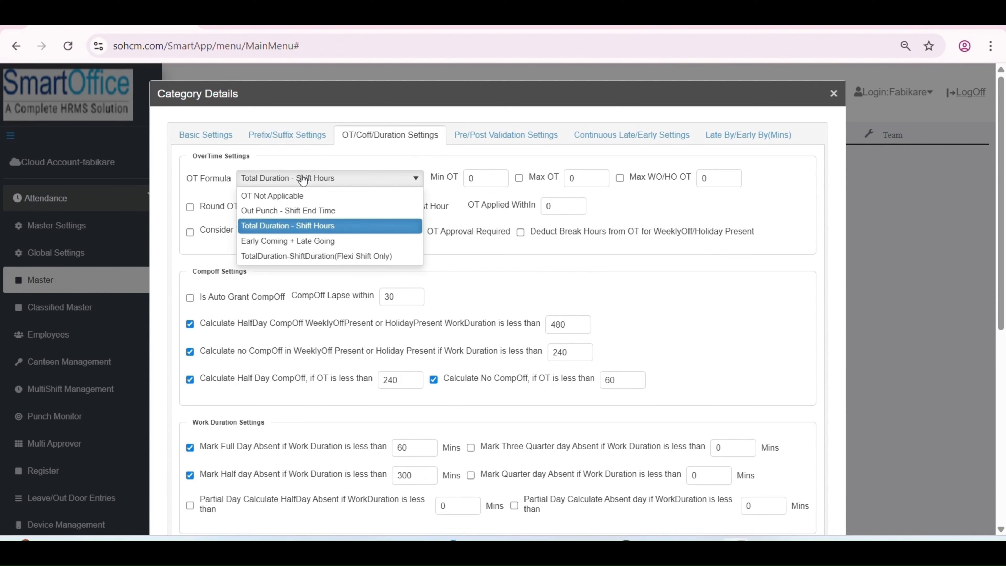
click(340, 194)
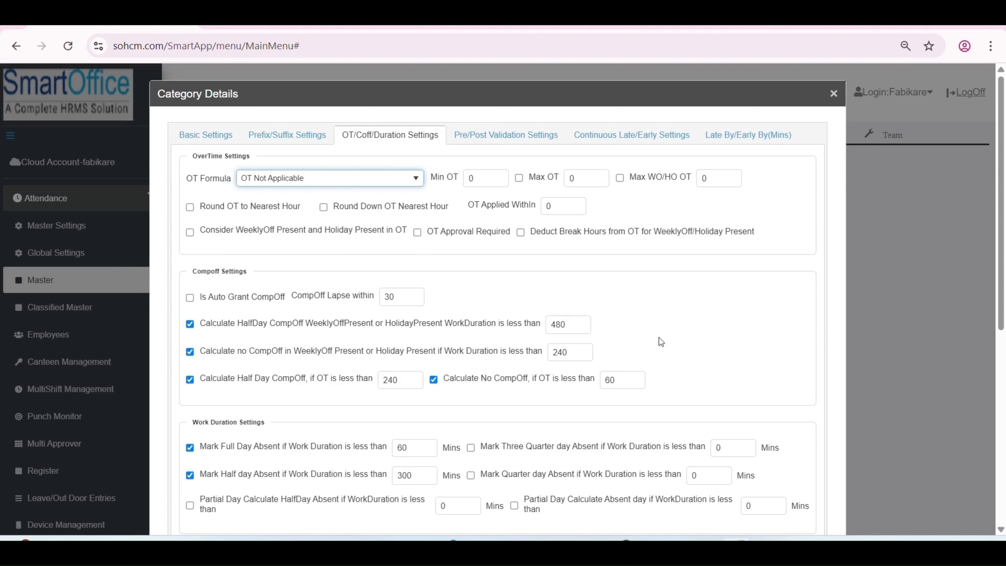
scroll(243, 337, down, 3)
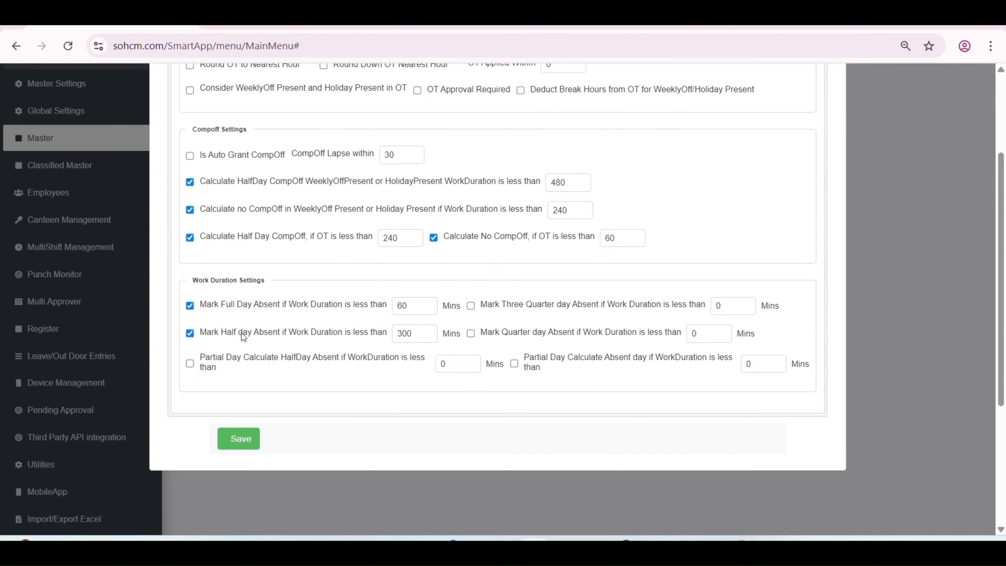
click(239, 436)
Open the Assign Employee CompOff Accural form from CompOff Accural under Leave/Out Door Entries.
scroll(165, 318, down, 2)
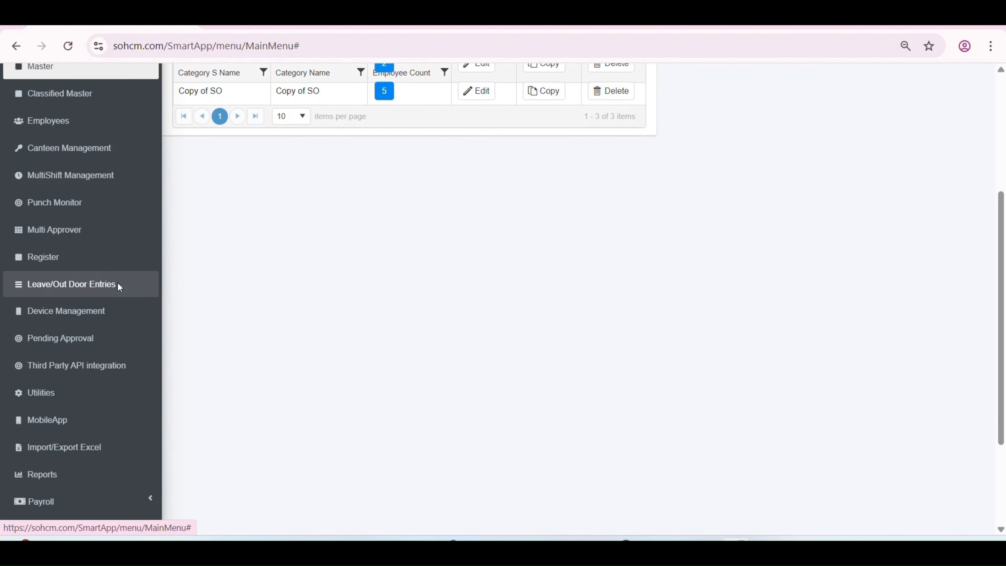
click(117, 283)
scroll(99, 356, down, 4)
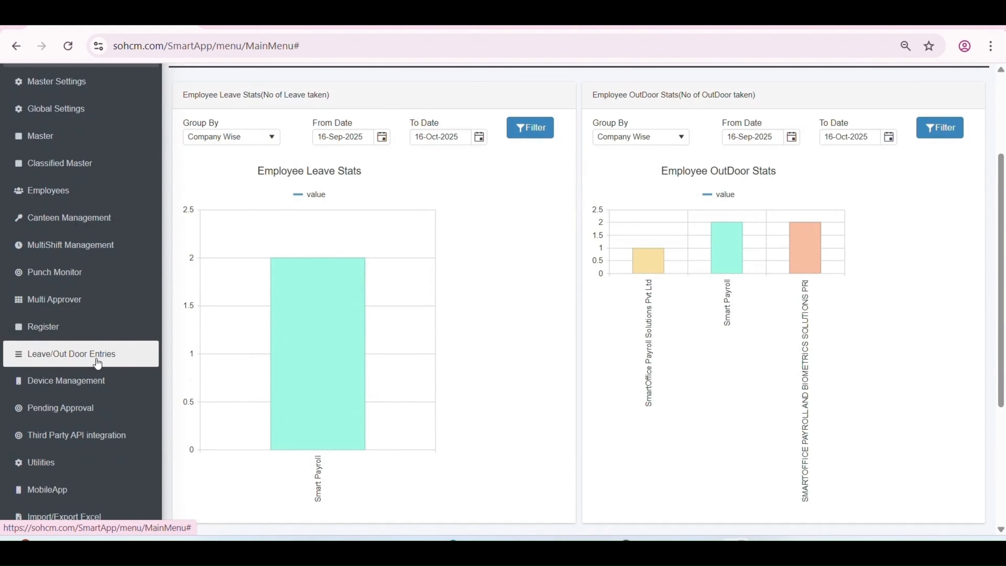
scroll(285, 213, up, 4)
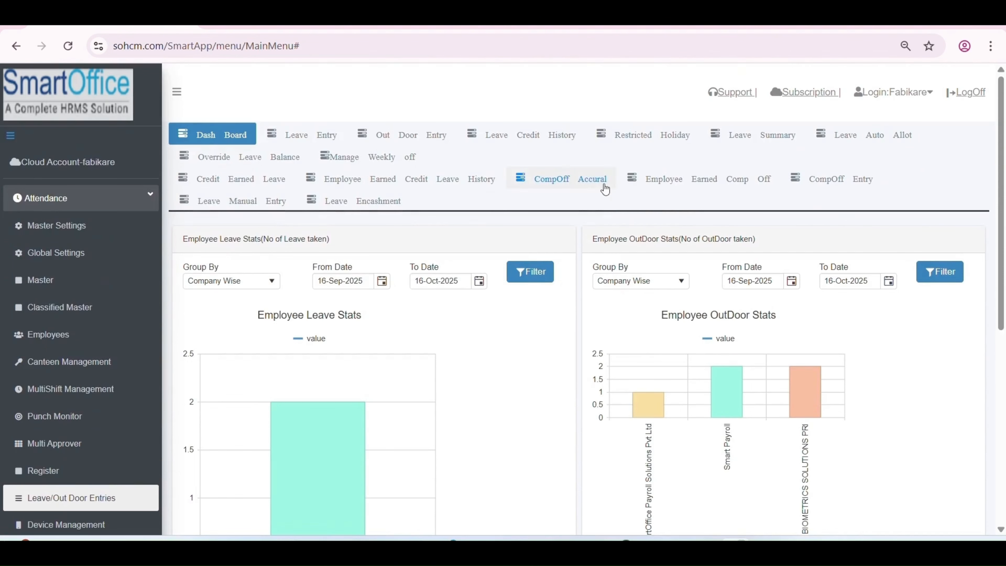
click(578, 181)
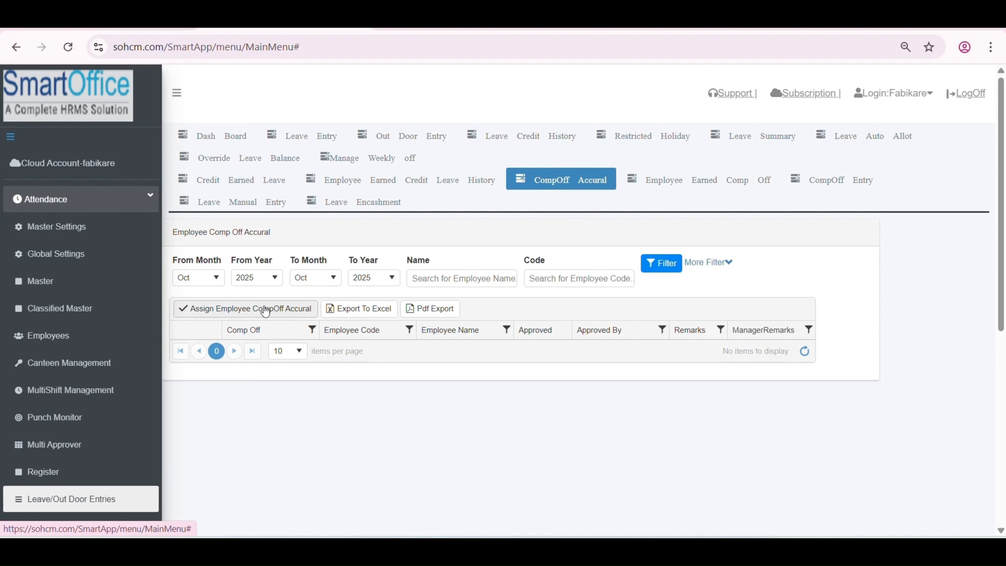
click(259, 314)
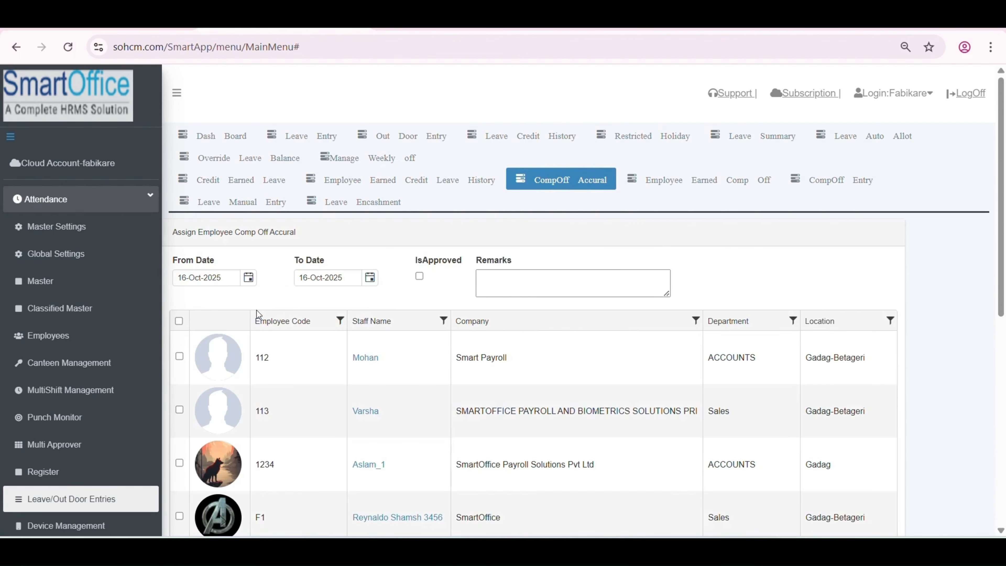
Select the first listed employee and set both the accrual's From Date and To Date to 05-Oct-2025.
click(179, 356)
click(249, 277)
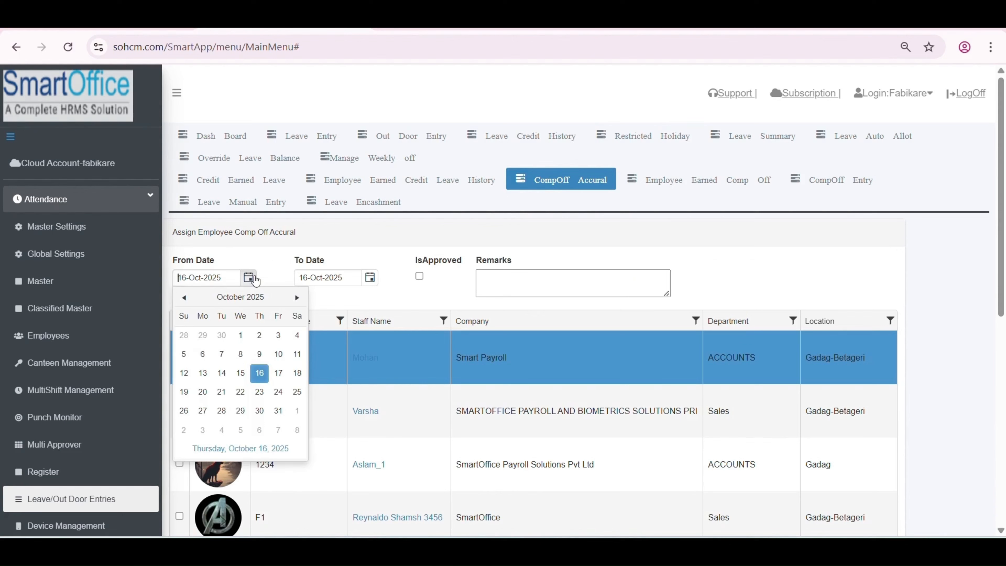
click(184, 352)
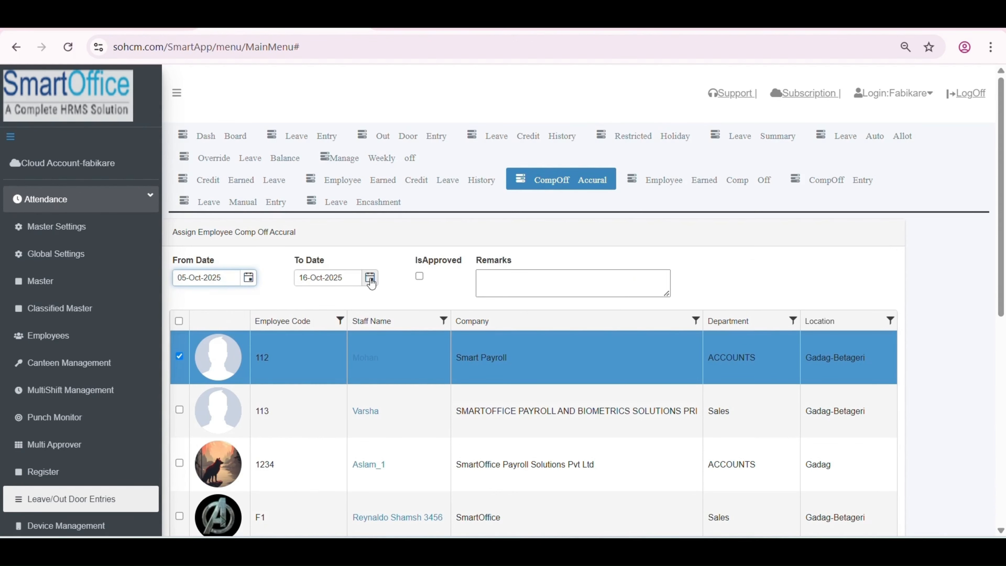
click(370, 278)
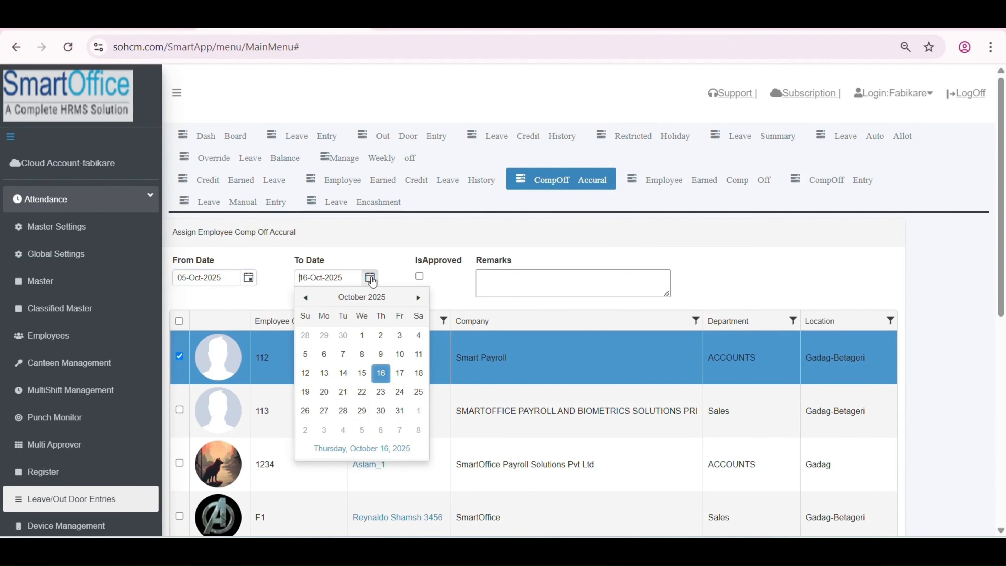
click(306, 352)
Mark the accrual as approved with the remark "test", credit the comp off, and return to the CompOff Accural list.
click(419, 276)
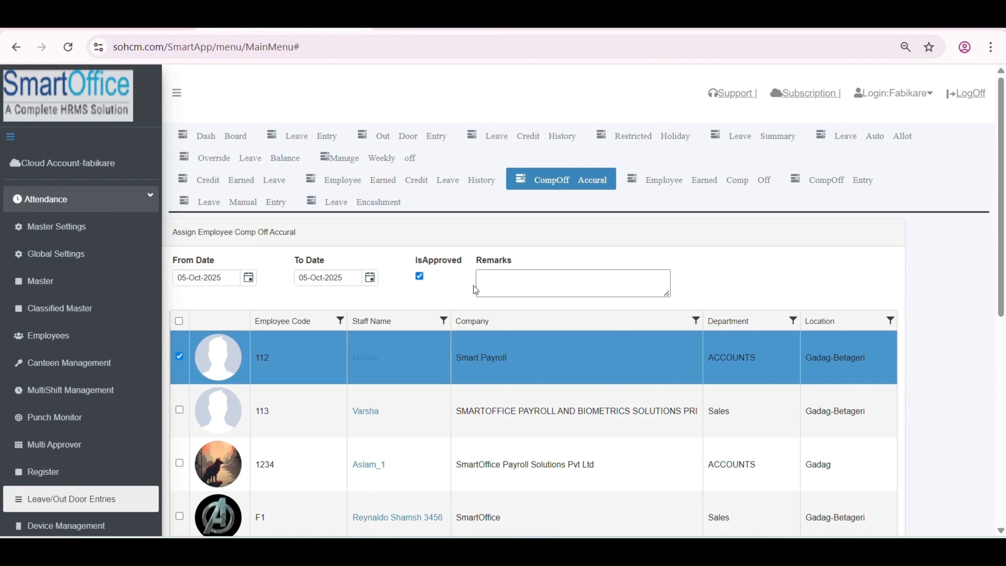
click(536, 286)
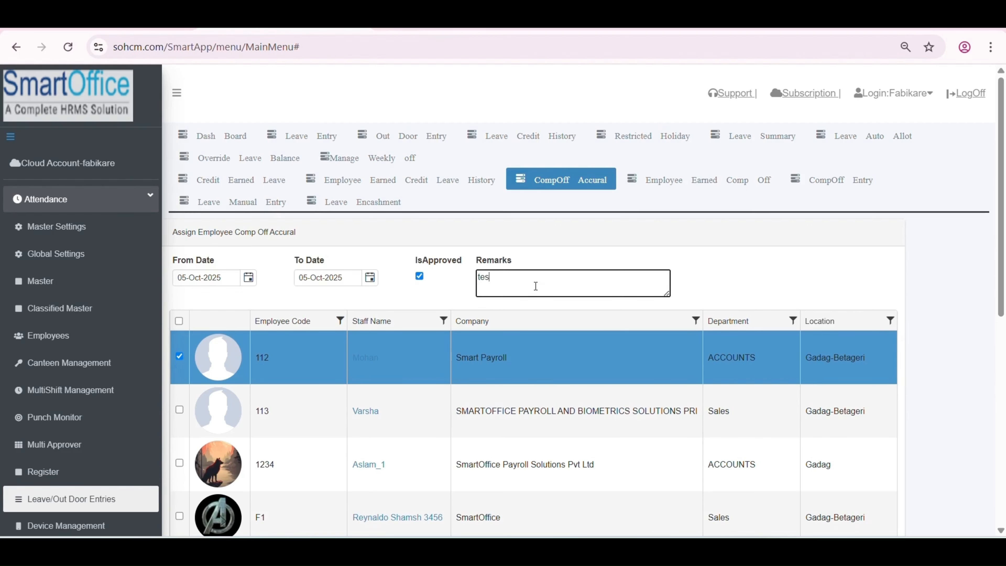
scroll(343, 367, down, 10)
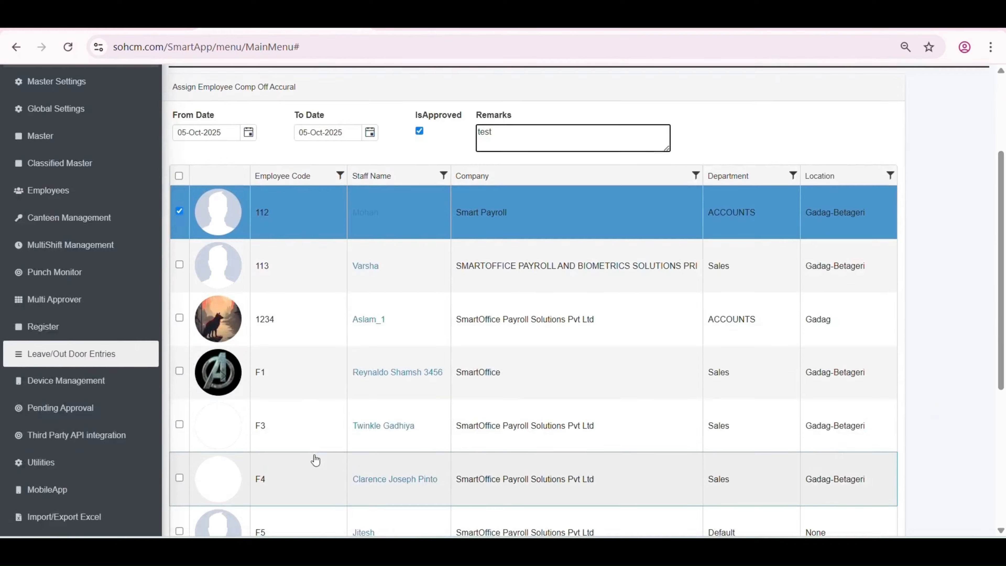
scroll(292, 265, up, 3)
scroll(291, 265, down, 3)
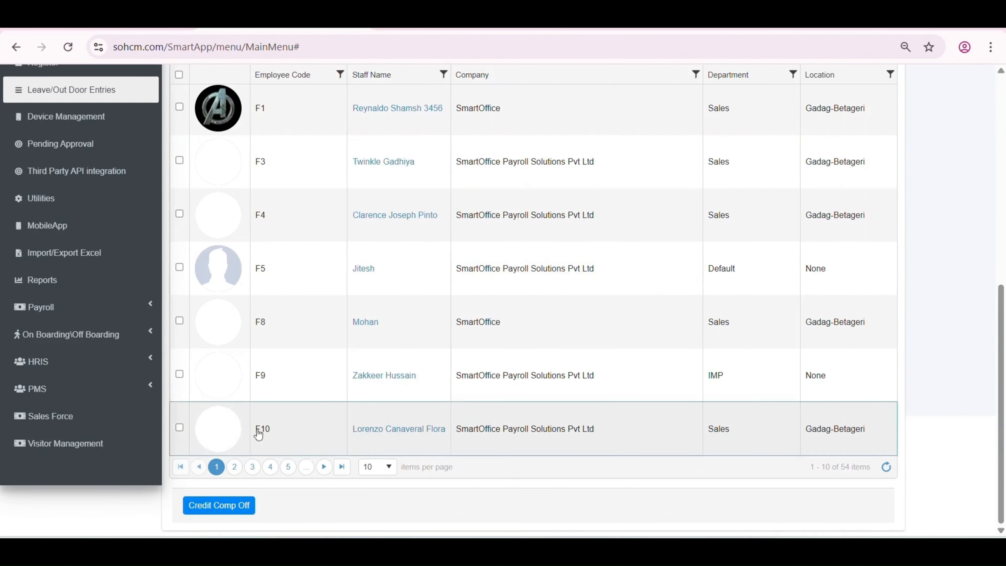
click(225, 513)
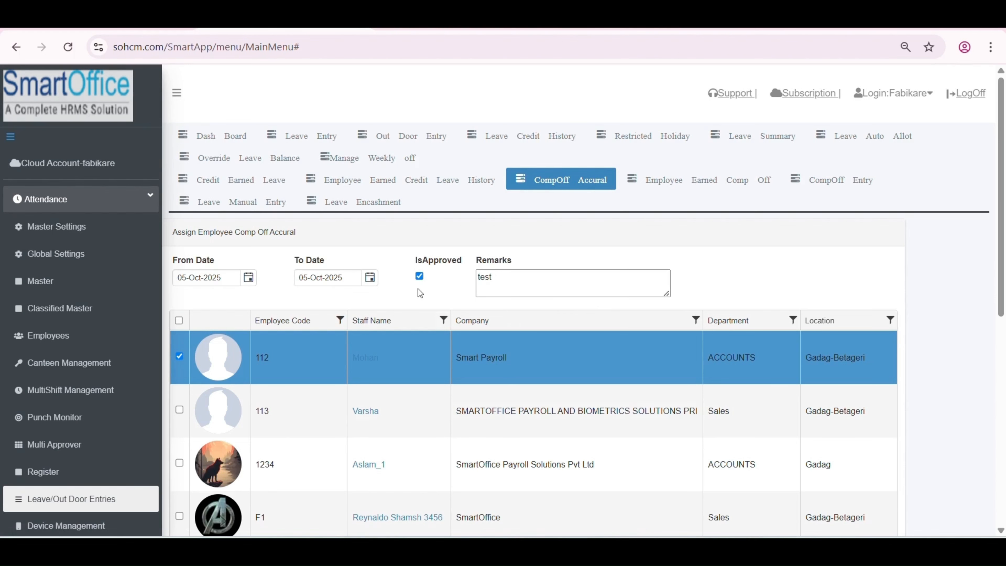
click(574, 187)
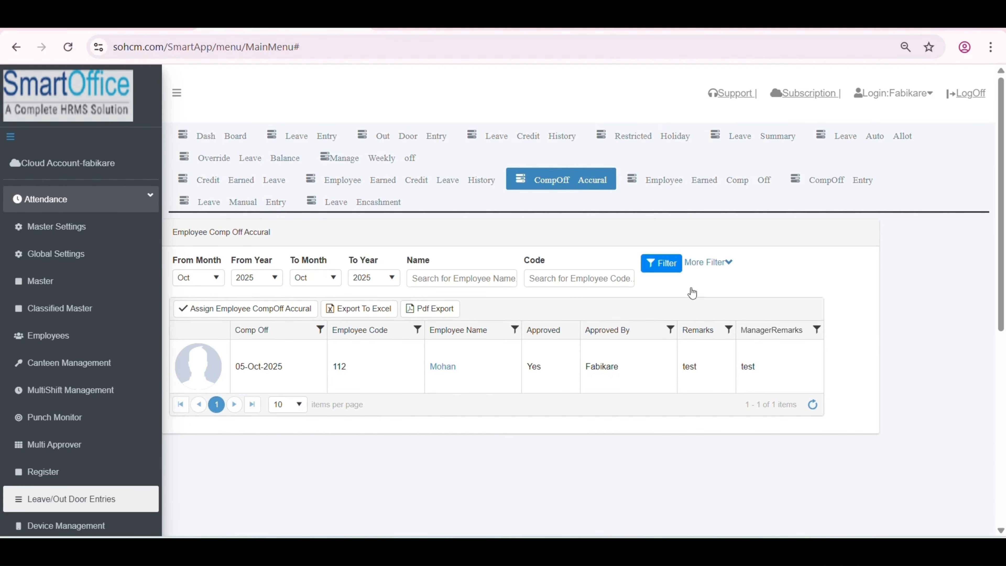
Filter the Leave Summary by the credited employee's code and check the COFF balance.
click(757, 136)
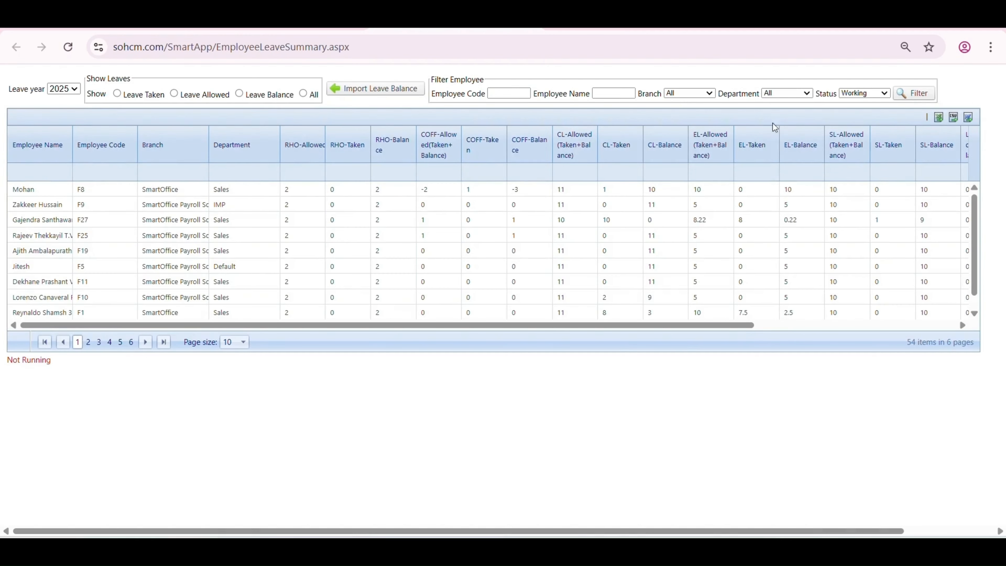
click(498, 94)
text(112)
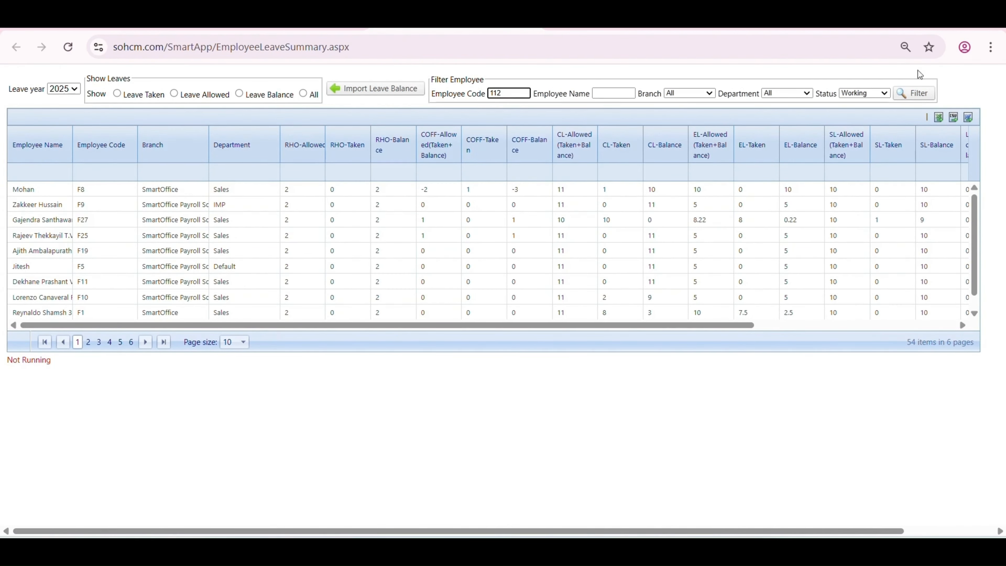
click(915, 93)
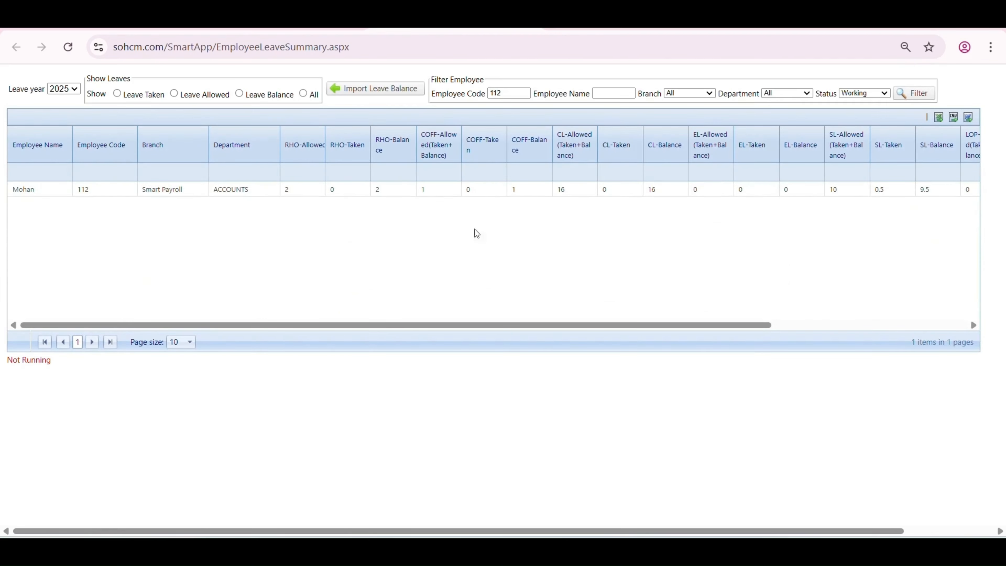
drag(517, 182, 532, 204)
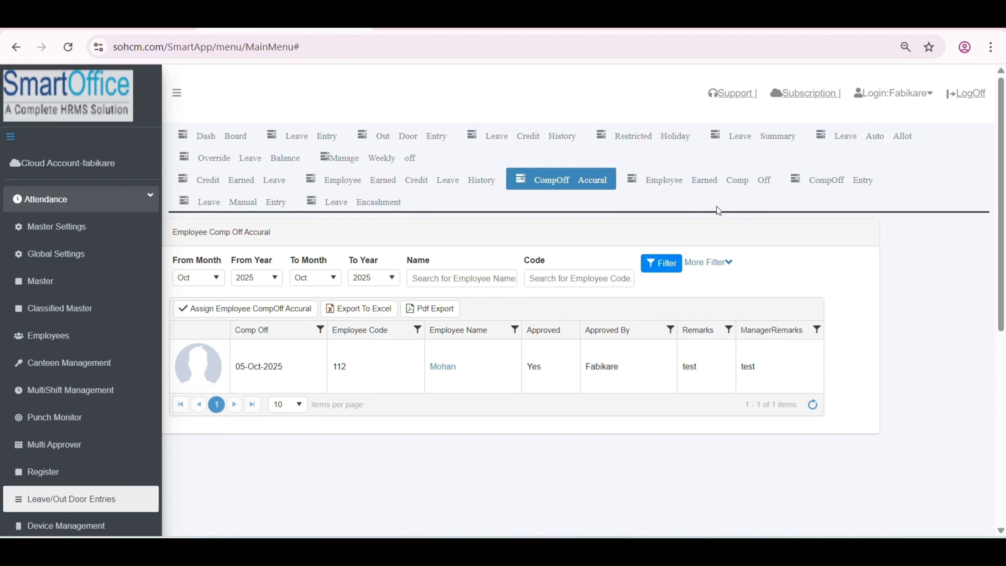
Examine the employee's earned comp-off record for its earned date, leave-taken date, approval and lapse status.
click(716, 197)
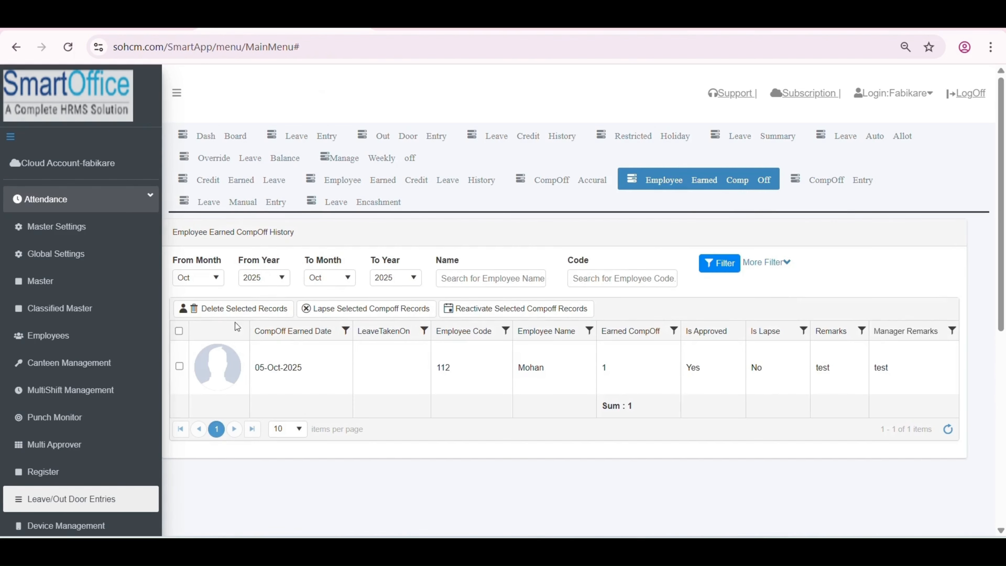
drag(308, 376, 253, 374)
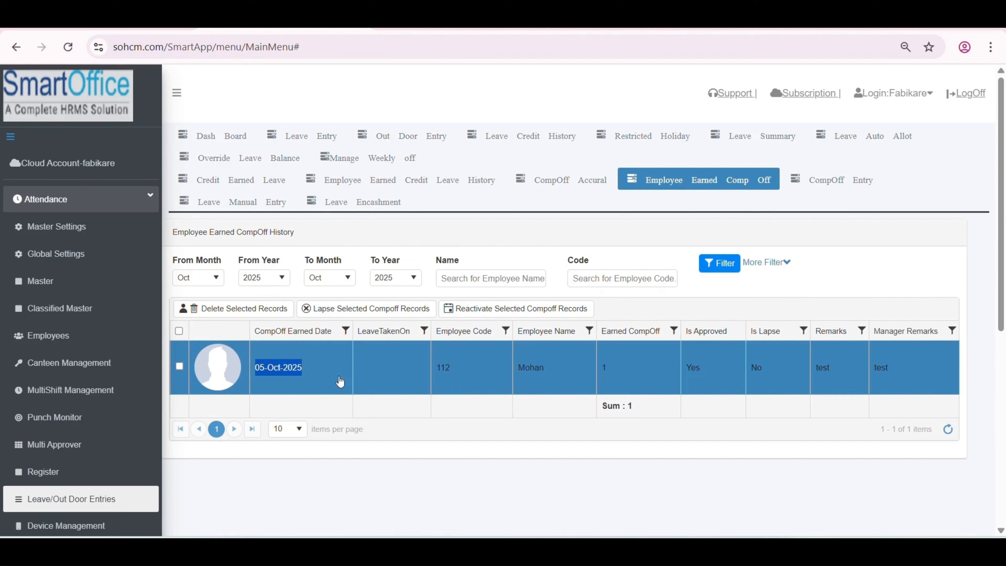
click(413, 375)
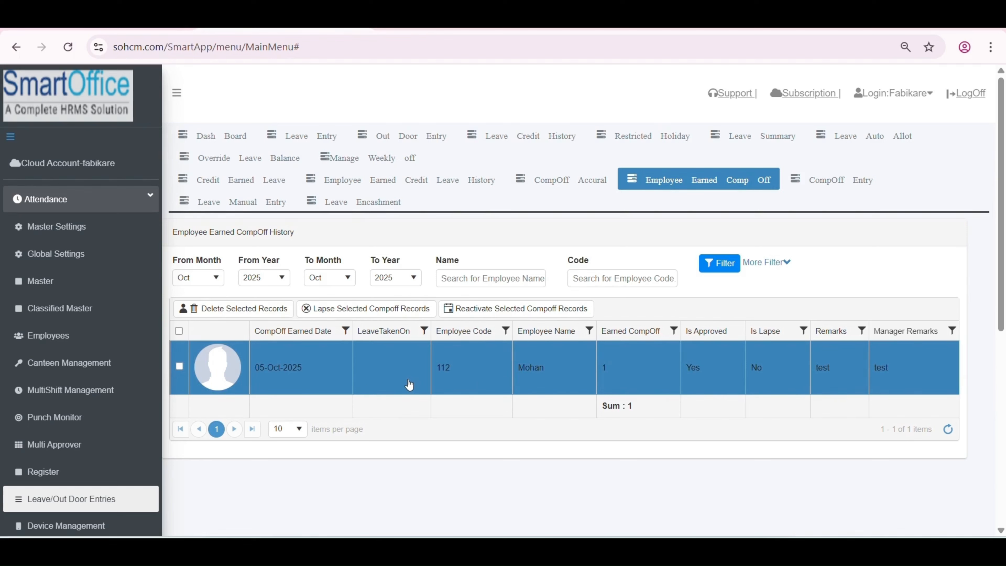
drag(321, 387, 269, 389)
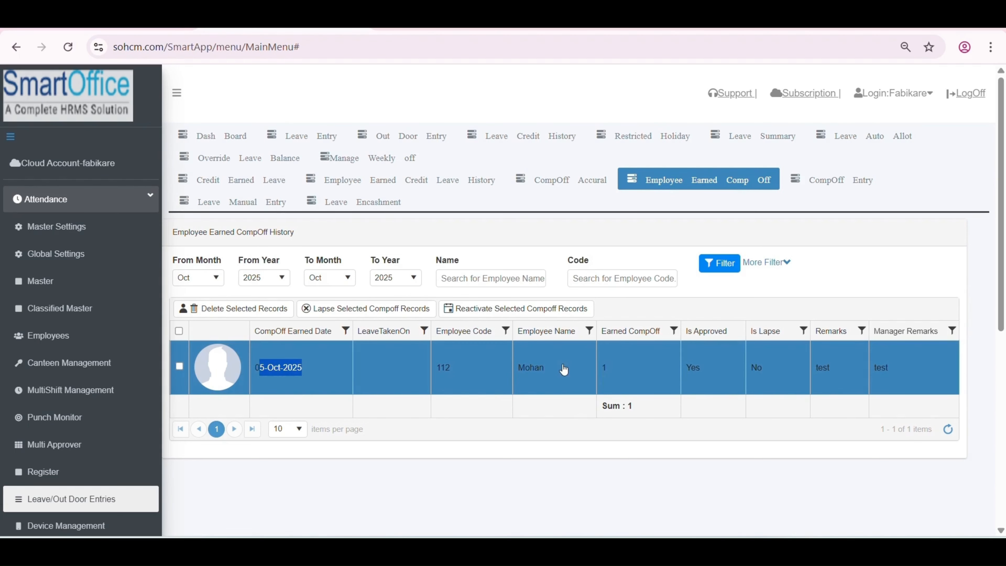
double_click(696, 371)
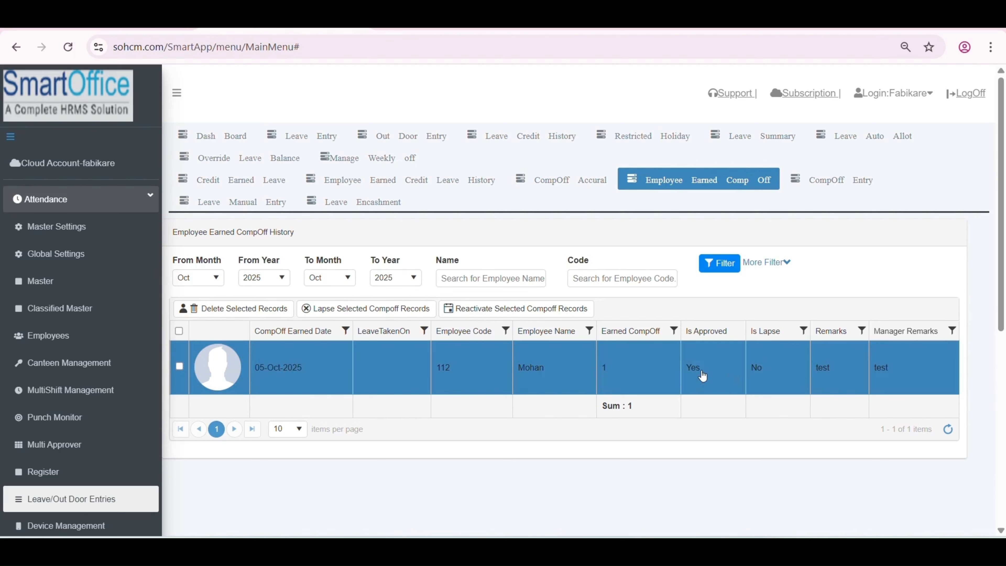
double_click(757, 369)
Start a new CompOff Entry application for the credited employee with Present Day 05 Oct 2025.
click(848, 180)
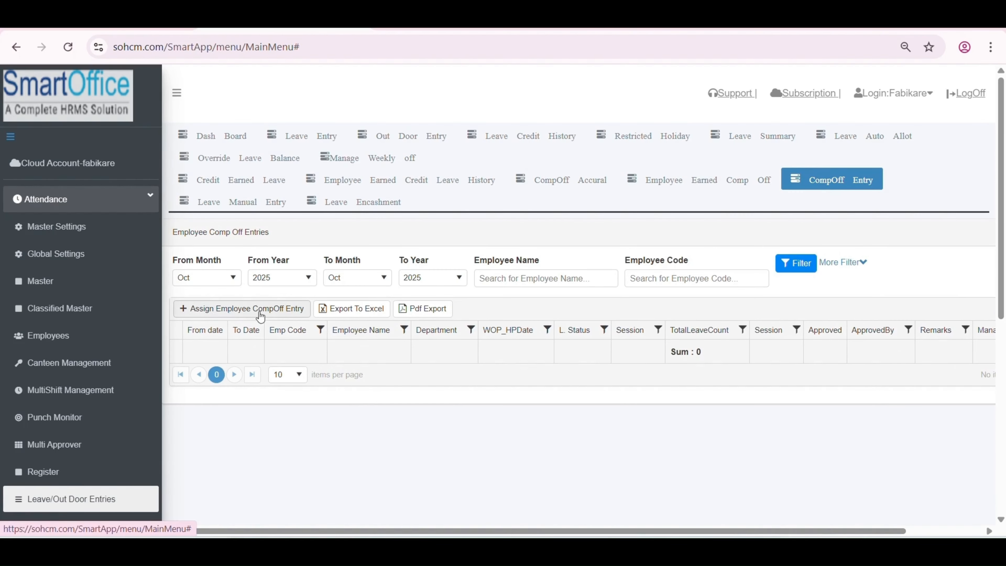
click(265, 312)
click(330, 273)
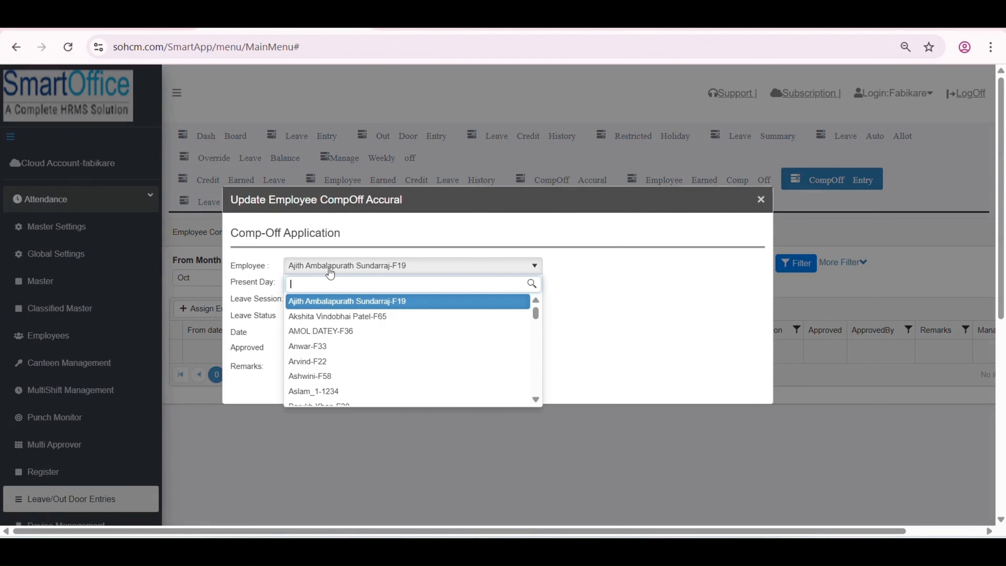
click(319, 301)
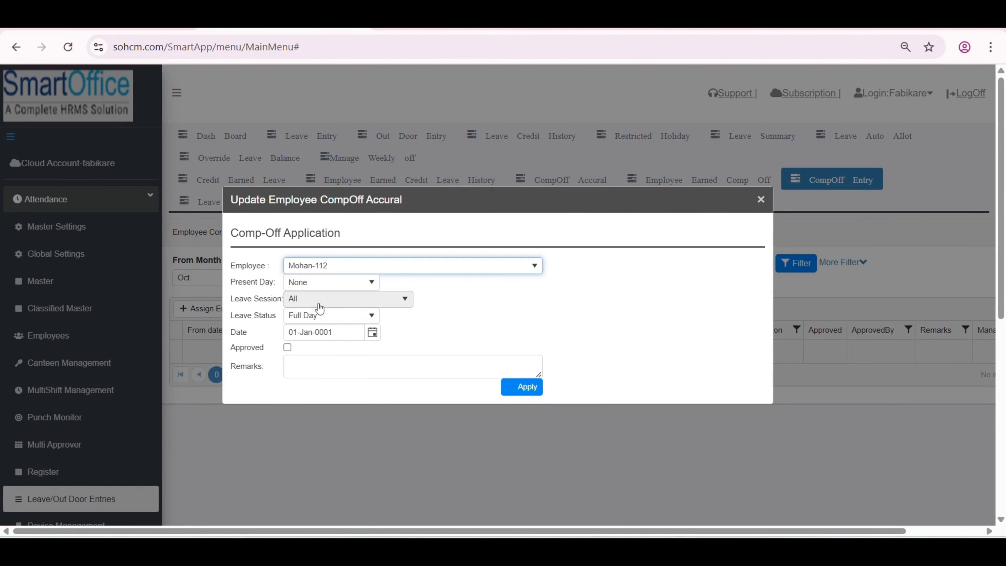
click(329, 284)
click(317, 317)
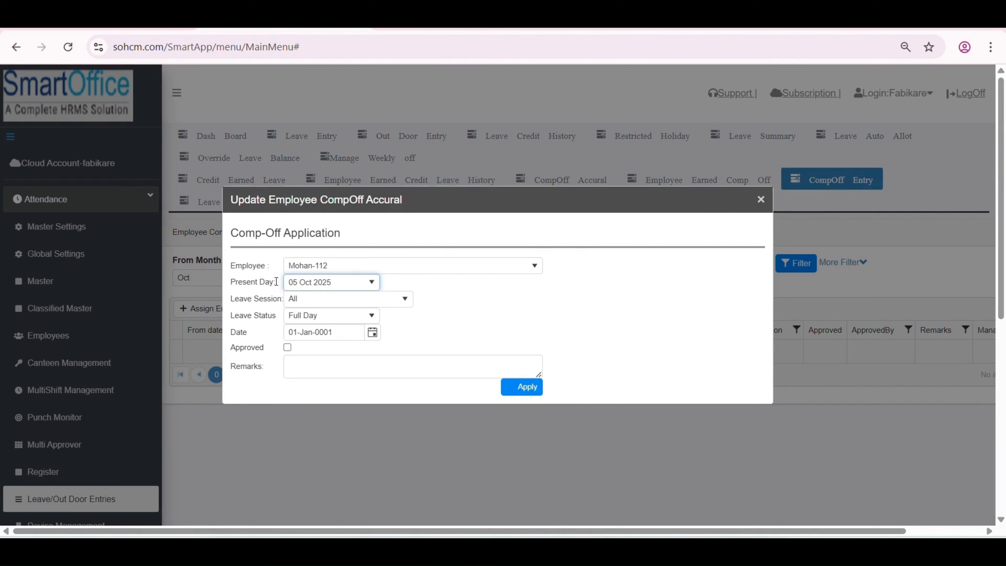
Set the comp-off application's Leave Session to All, Leave Status to Full Day, and Date to 15-Oct-2025.
click(313, 301)
click(315, 312)
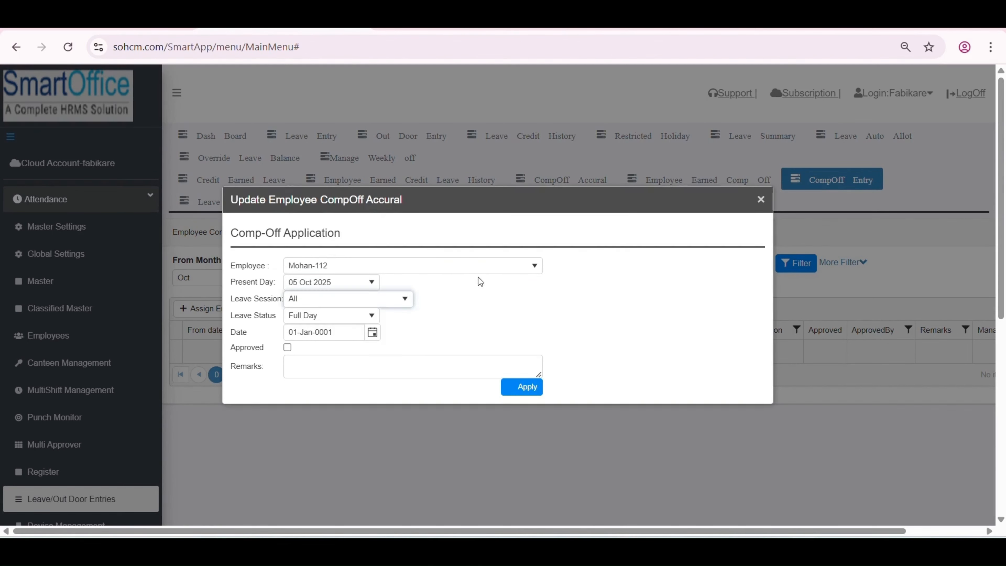
click(330, 302)
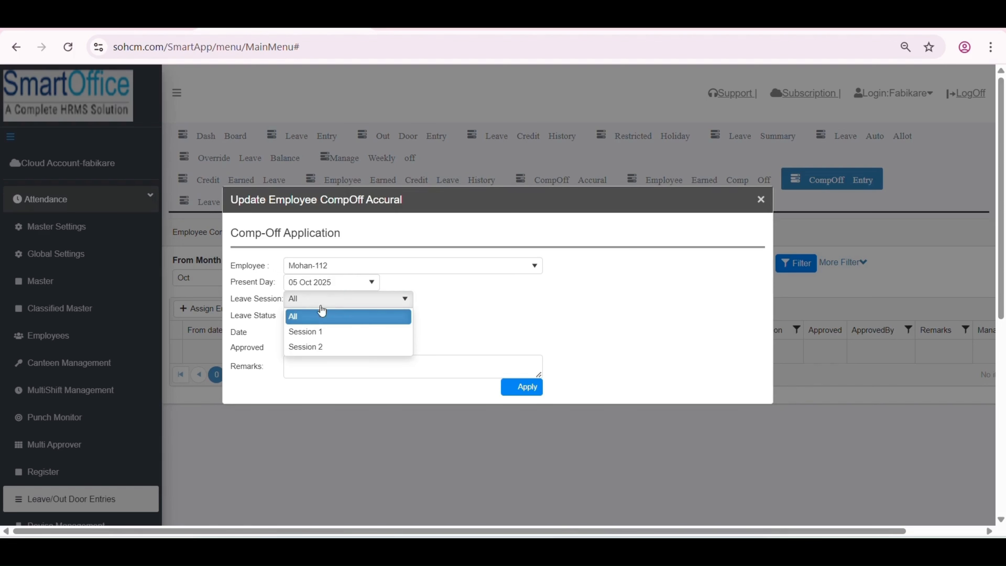
click(314, 329)
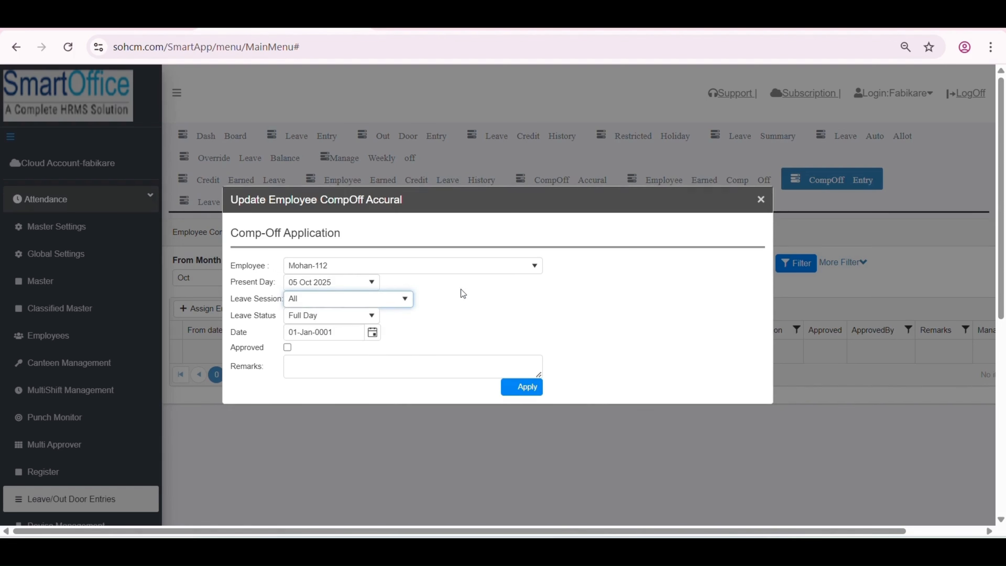
click(372, 305)
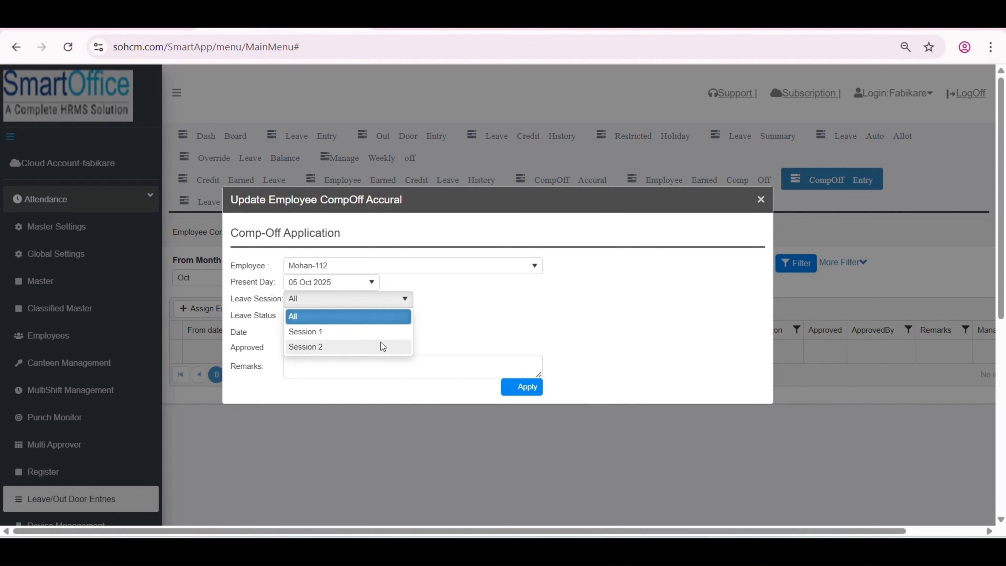
click(455, 316)
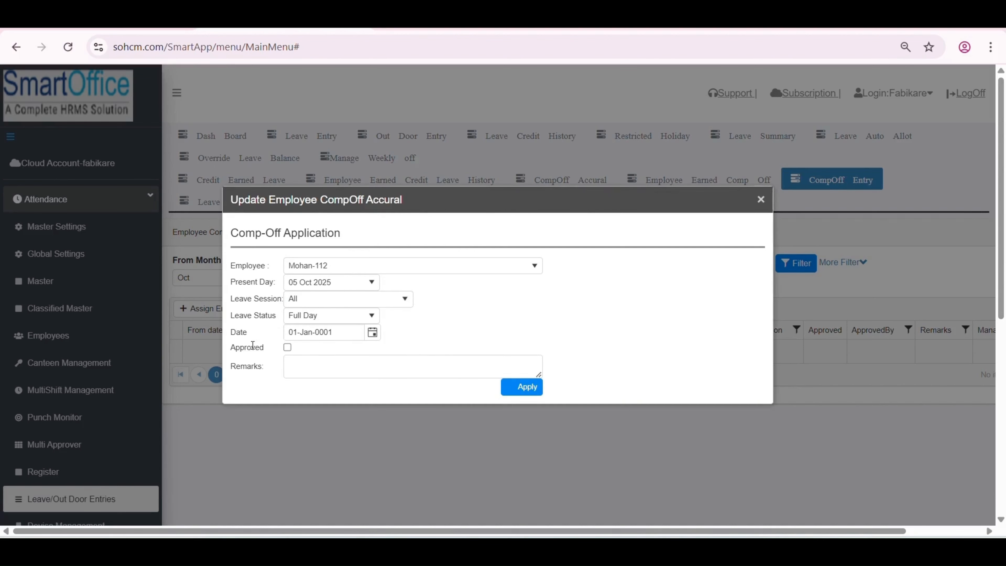
click(334, 319)
click(333, 319)
click(372, 332)
click(353, 429)
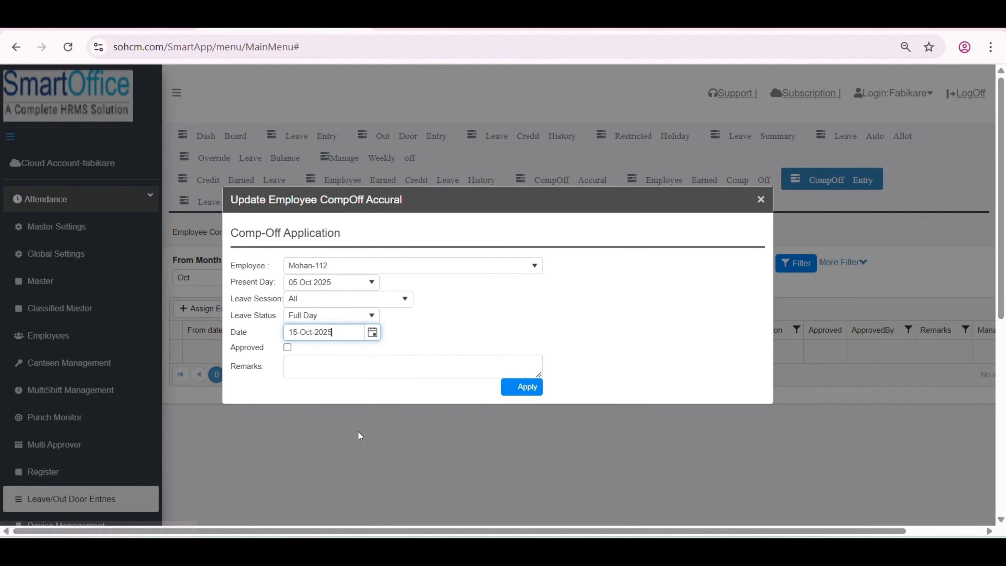
Mark the application as approved with the remark "test", submit it, and close the form.
click(288, 347)
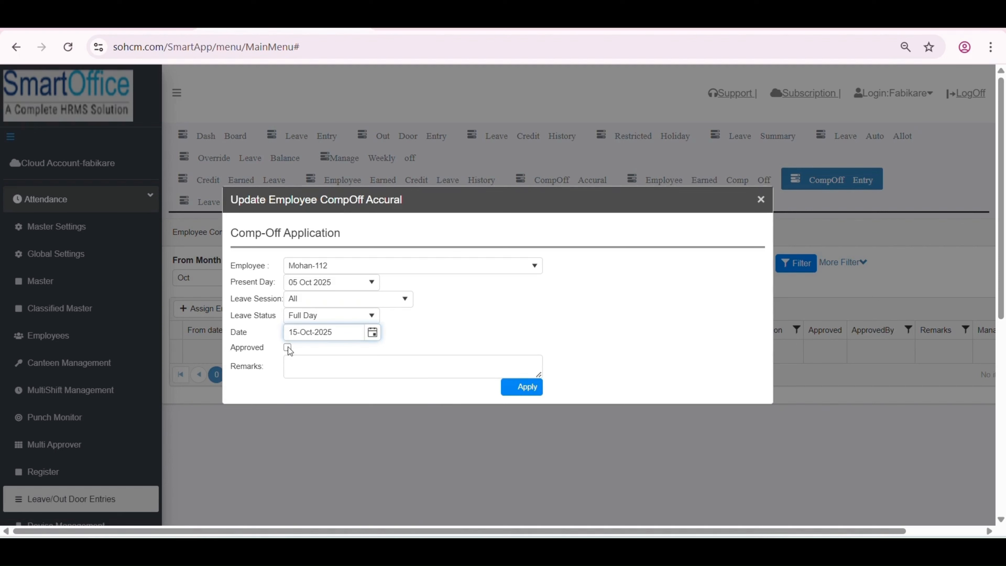
click(315, 363)
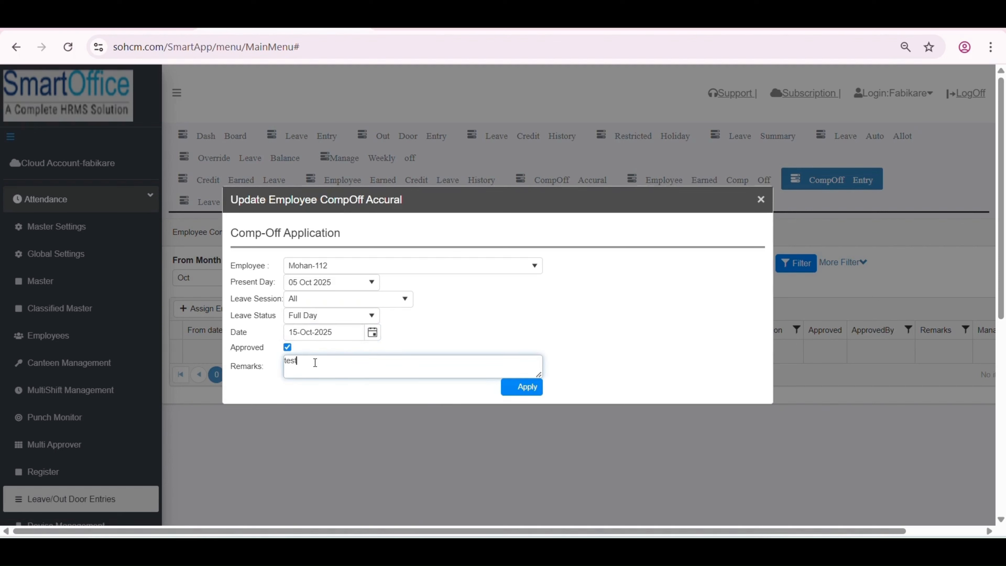
click(504, 395)
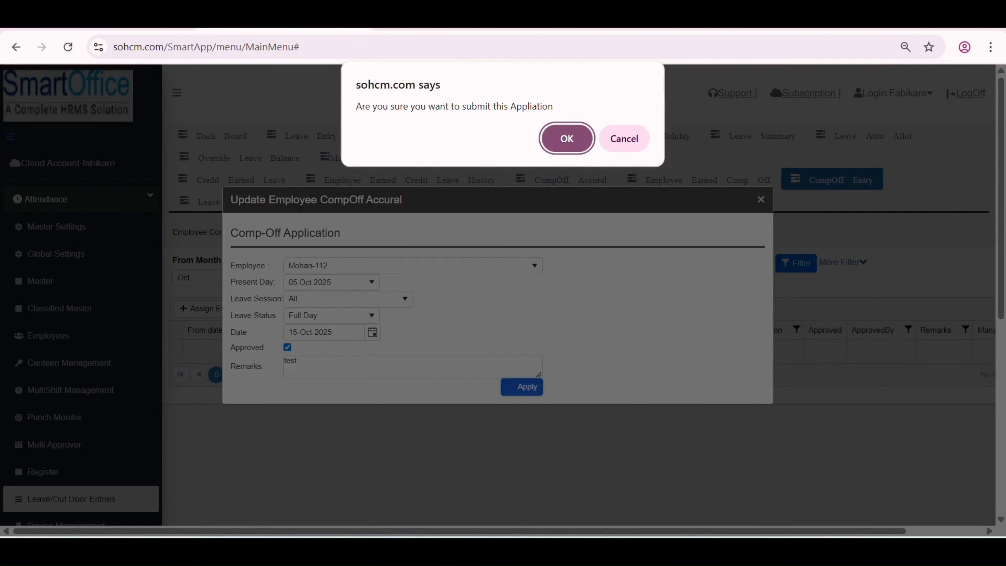
click(570, 139)
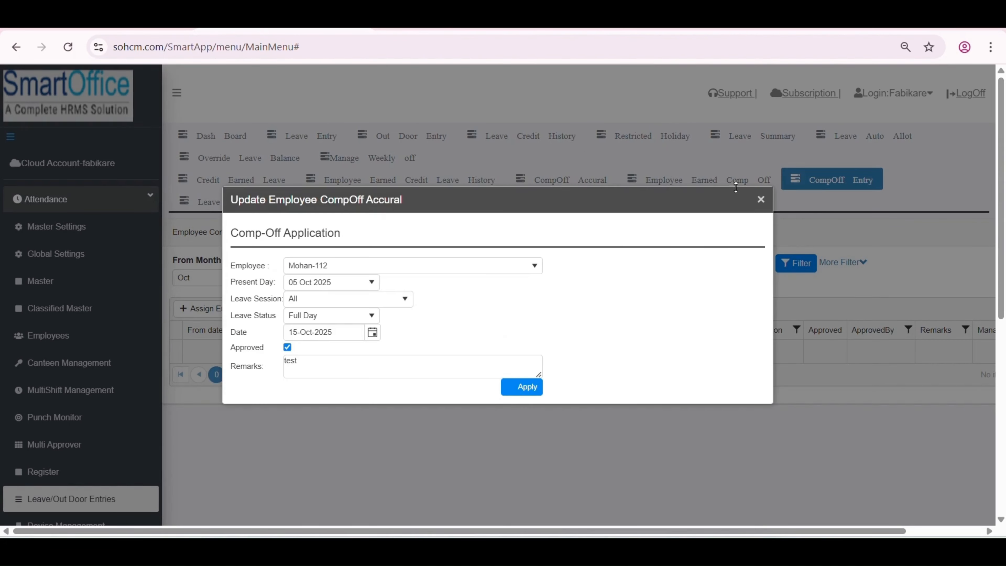
click(760, 199)
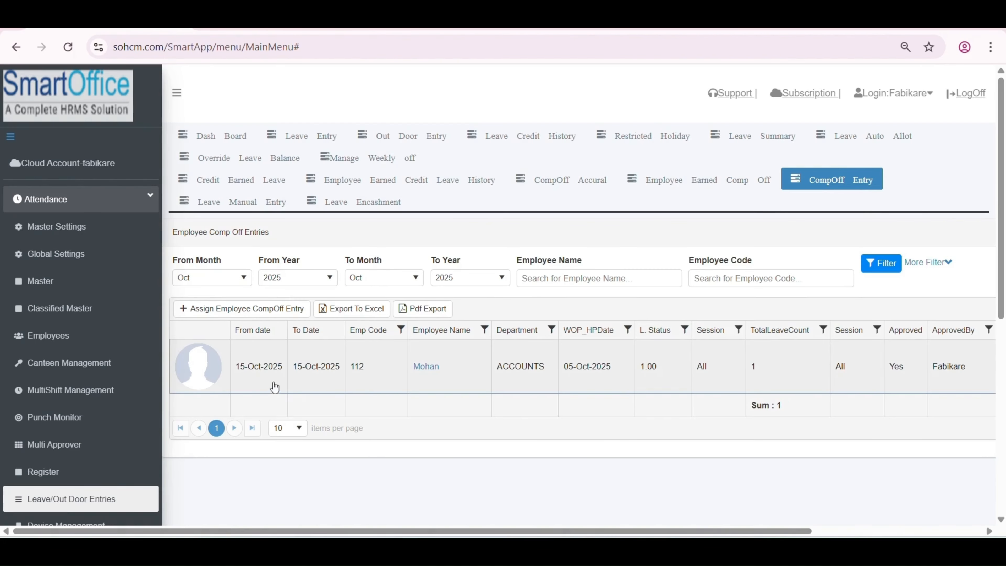
Examine the new comp-off entry's From and To dates and the WOP_HPDate it is taken against.
scroll(392, 420, down, 8)
scroll(392, 421, up, 8)
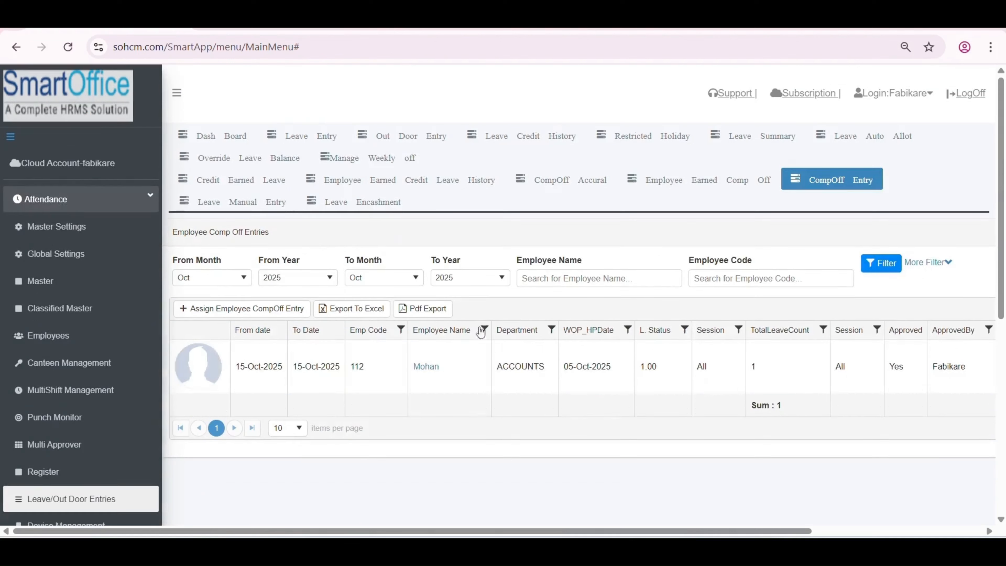
drag(254, 366, 335, 386)
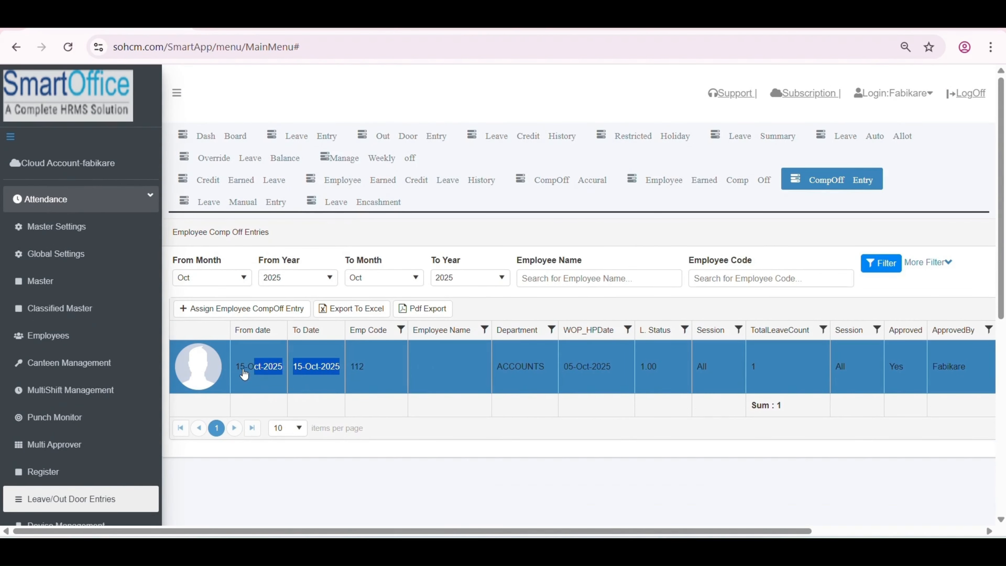
drag(240, 369, 321, 377)
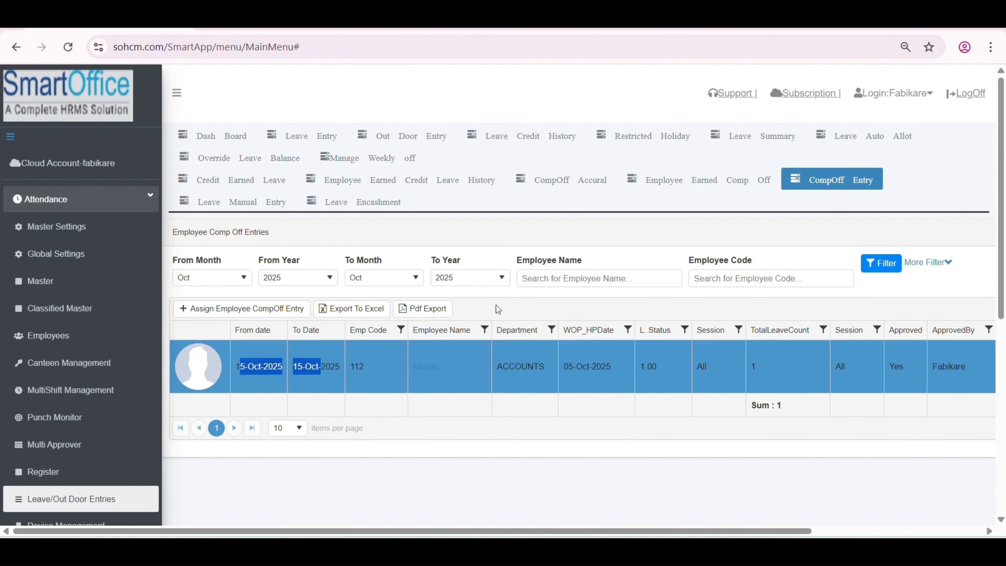
drag(614, 374, 560, 376)
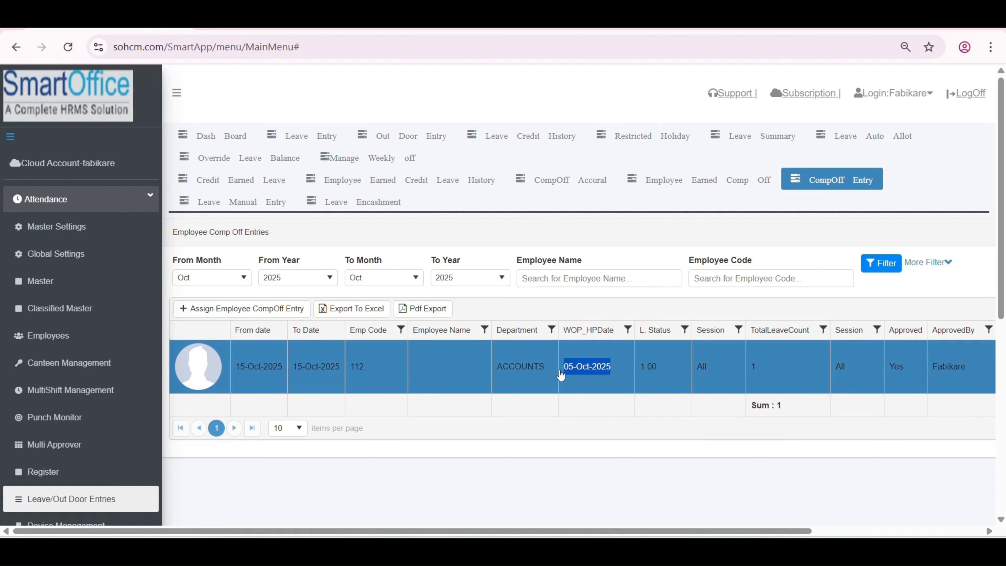
click(915, 272)
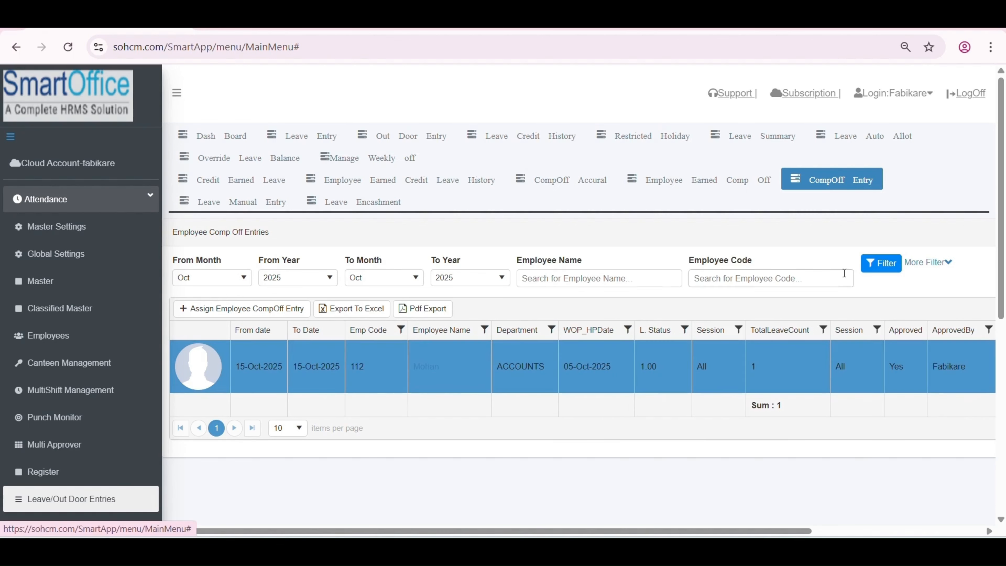
click(866, 271)
drag(611, 378, 562, 376)
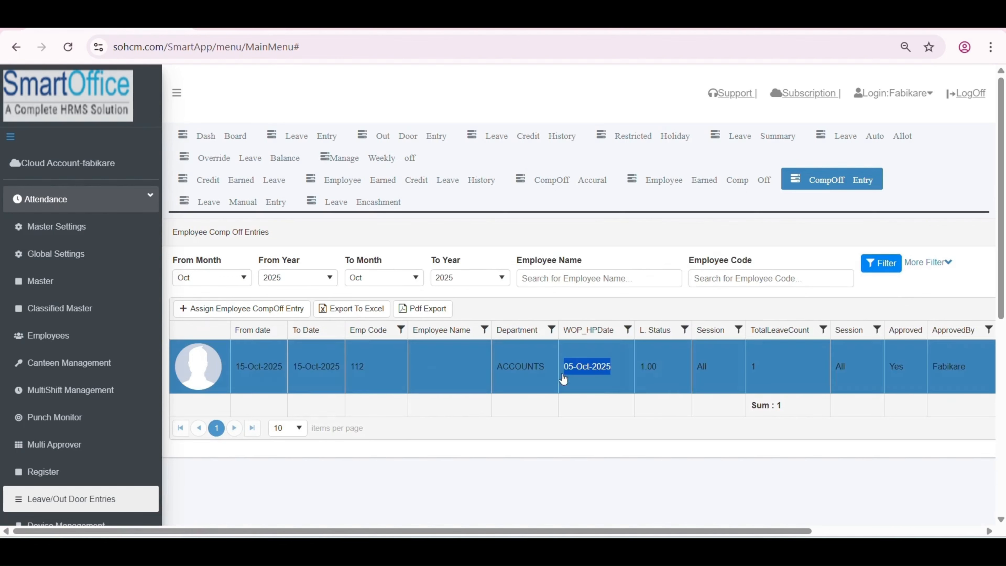
click(868, 268)
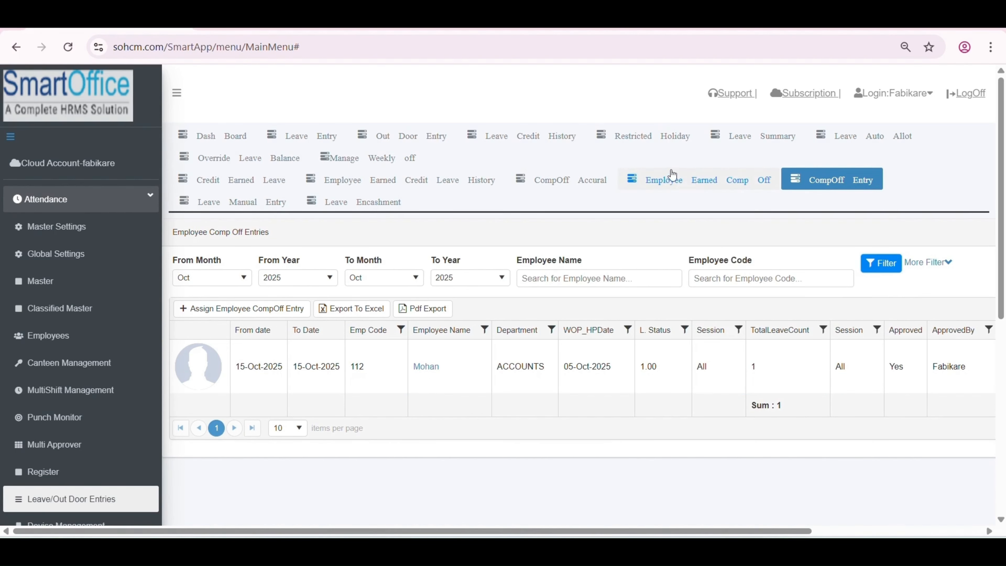
Check the earned date and leave-taken date of the employee's record in the Employee Earned CompOff History.
click(714, 185)
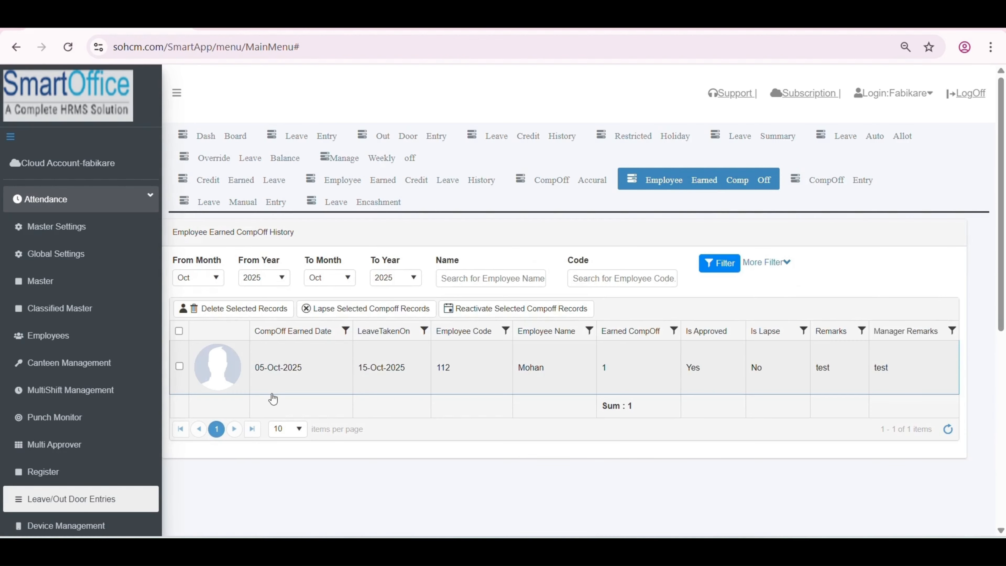
drag(303, 382, 260, 383)
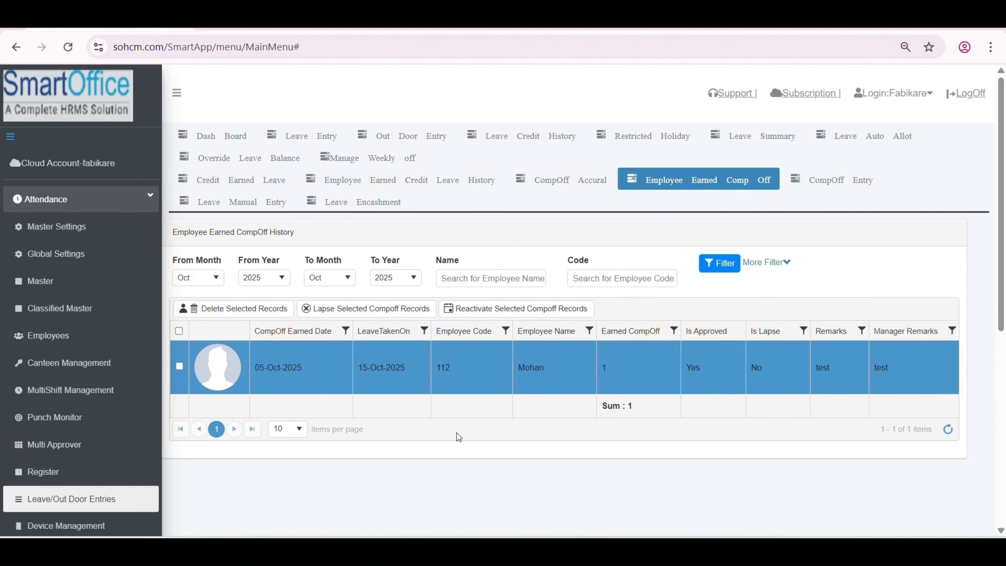
drag(423, 374, 362, 365)
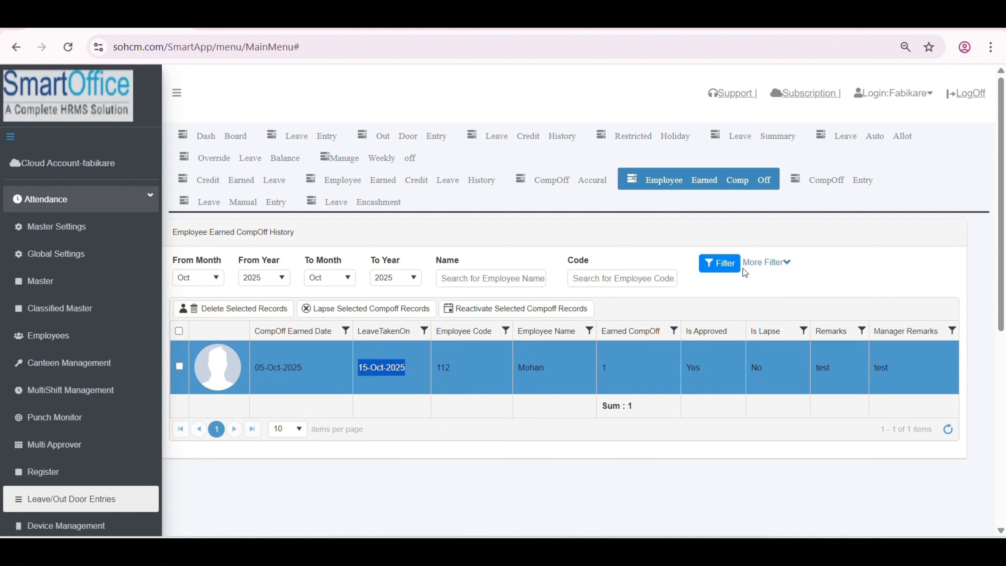
click(713, 263)
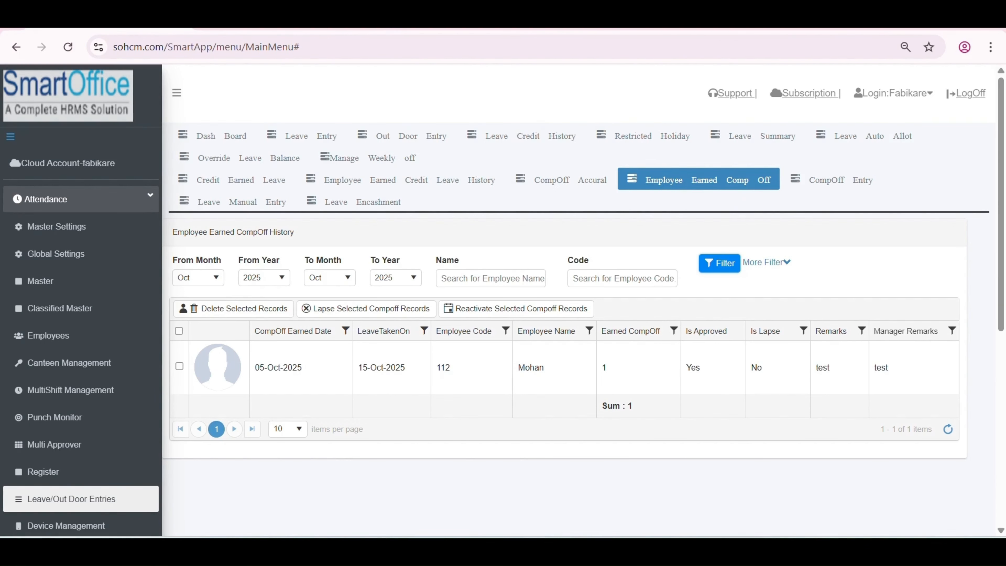
Refresh the Leave Summary for the same employee and check the COFF taken and balance.
click(562, 18)
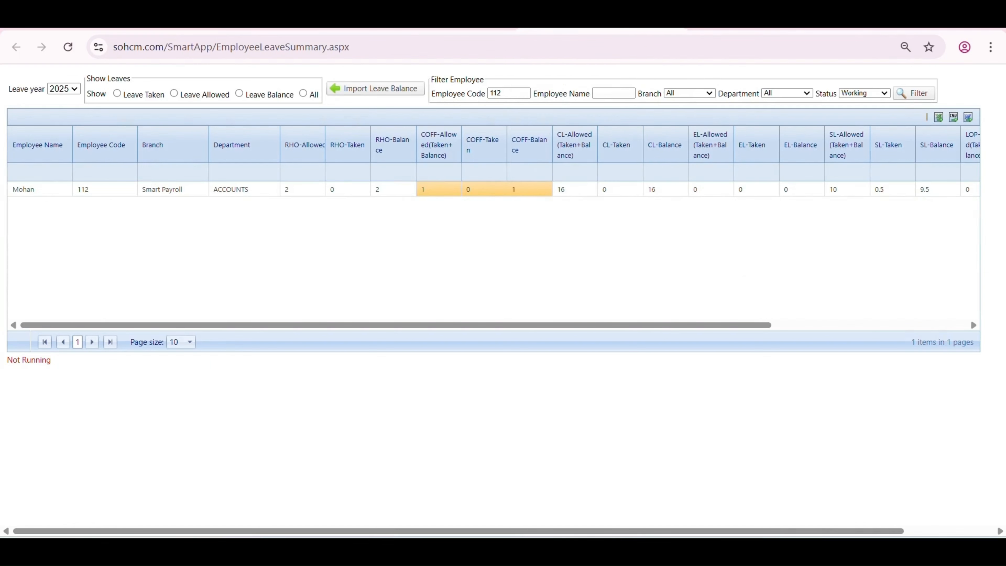
click(918, 97)
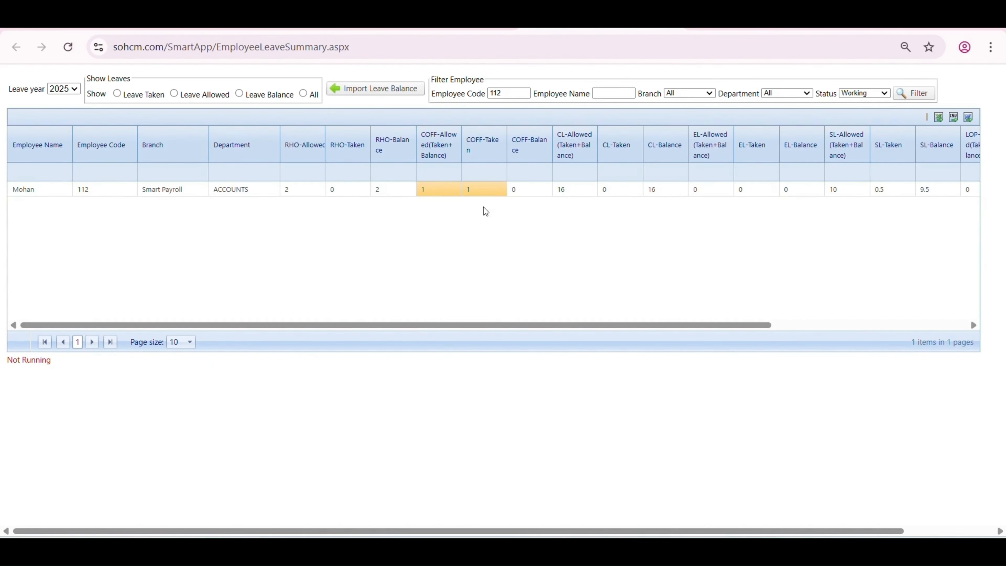
click(527, 194)
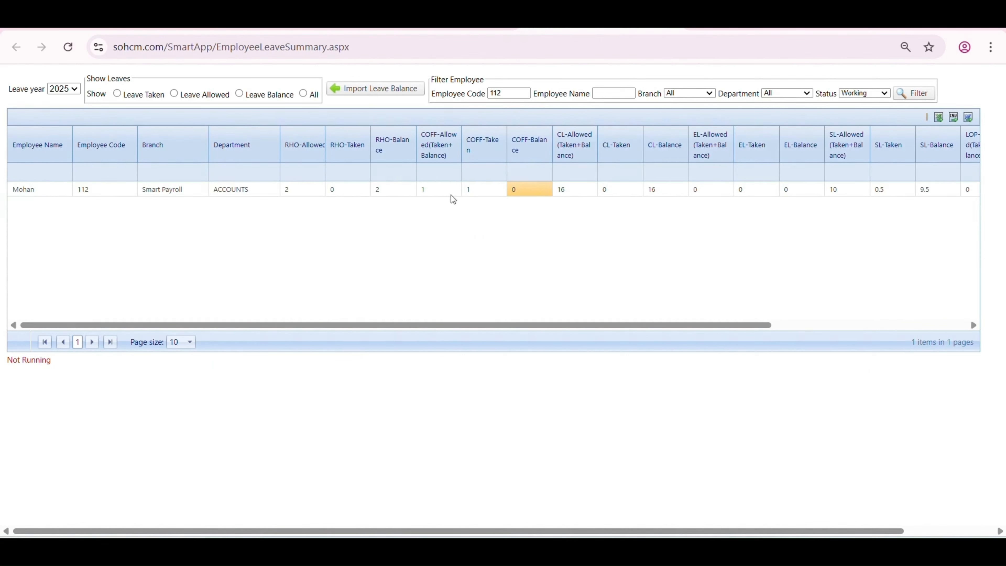
click(469, 193)
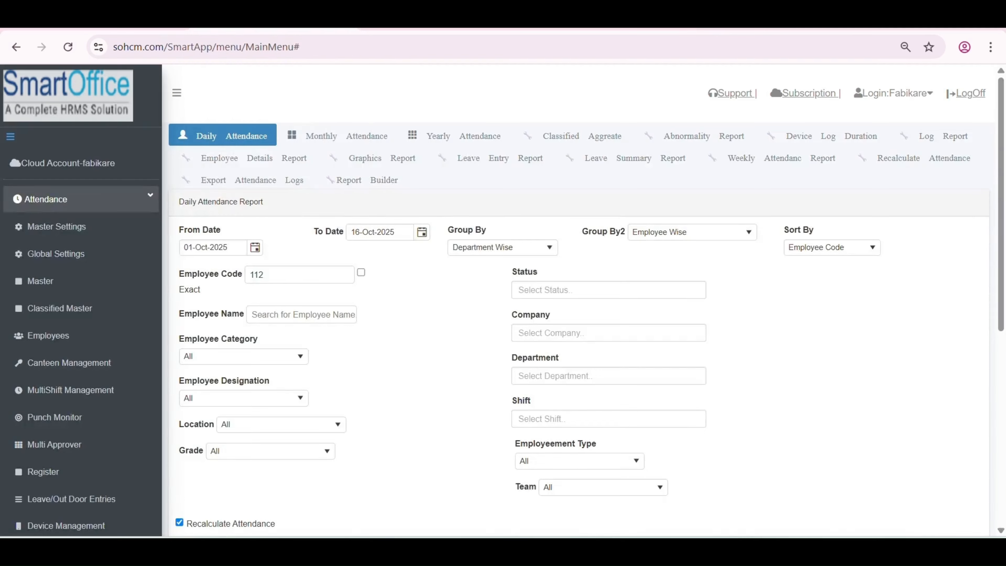
Generate the employee's daily Detailed Report for 01-Oct-2025 to 16-Oct-2025 and check the attendance status on 15-Oct-2025.
scroll(319, 284, down, 4)
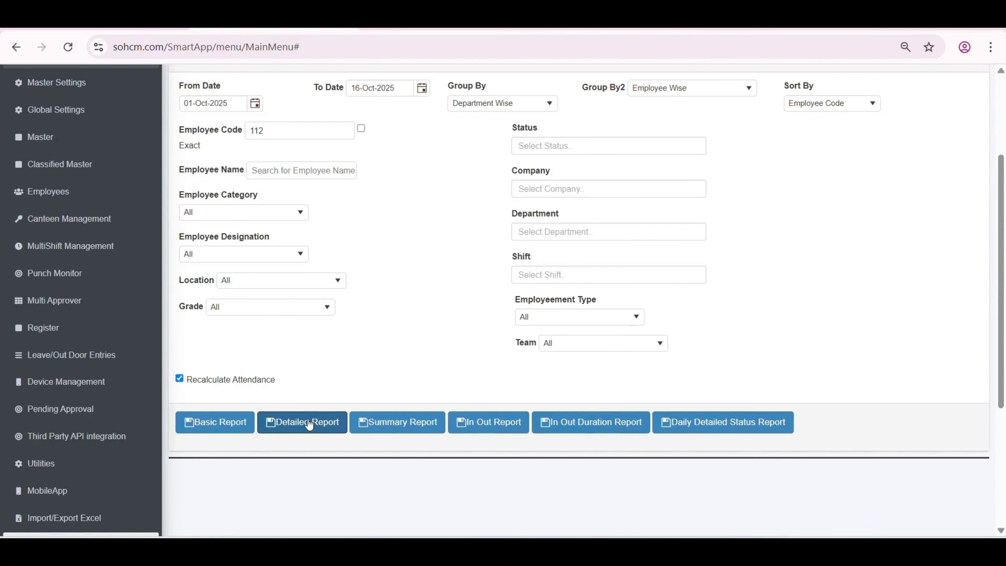
click(307, 421)
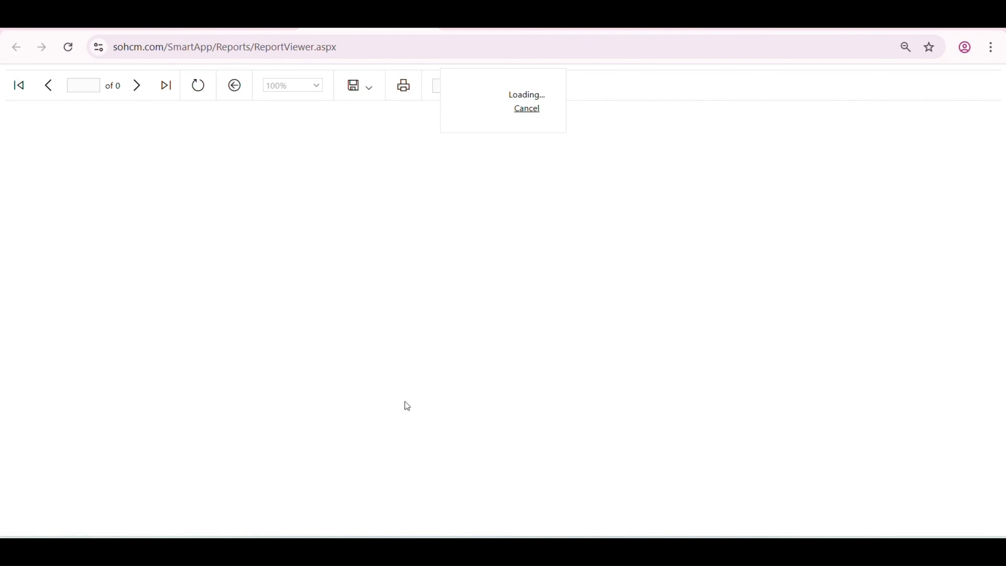
scroll(455, 404, down, 2)
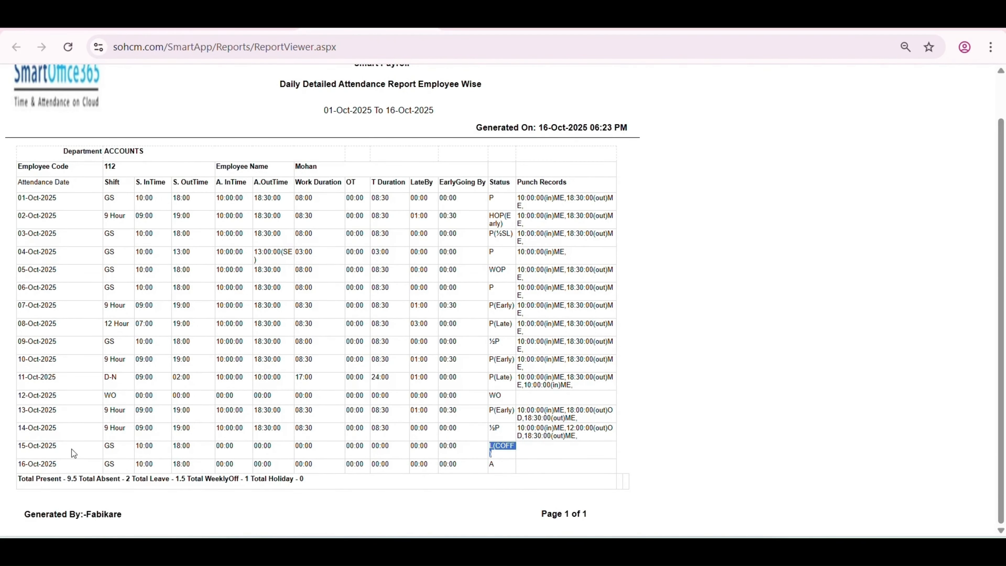
click(760, 407)
scroll(367, 200, up, 1)
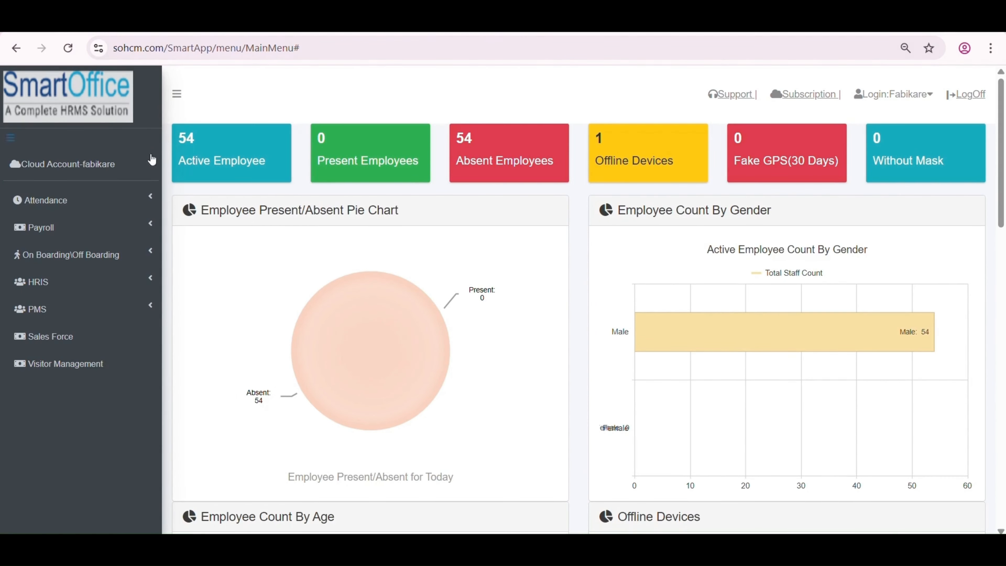
Open the Daily Attendance Report from the dashboard and enter the code of the next employee to report on.
click(104, 203)
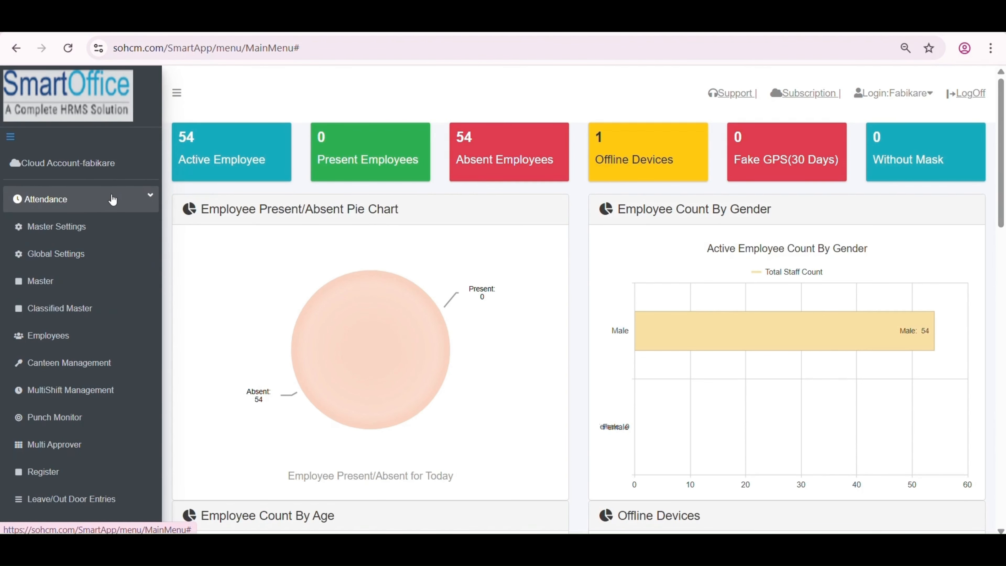
scroll(112, 200, down, 5)
click(61, 474)
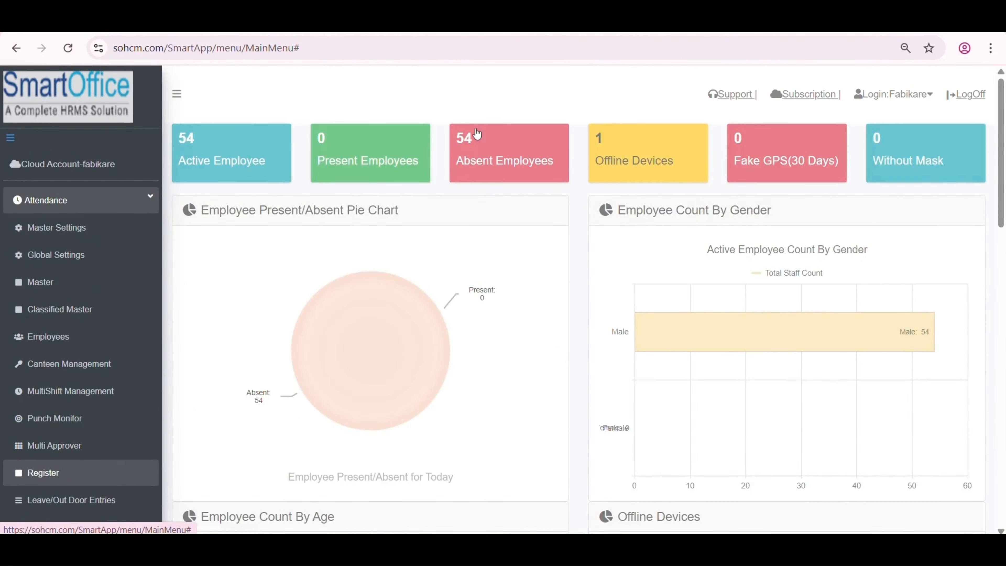
click(307, 276)
text(113)
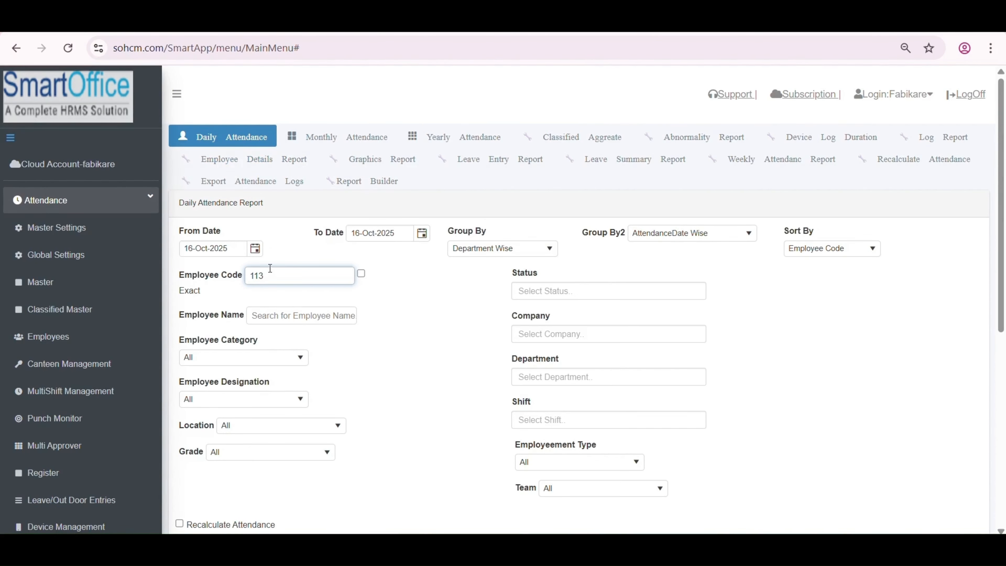
Generate the employee's Detailed Report for 01-Oct-2025 to 16-Oct-2025, grouped Employee Wise, with attendance recalculation enabled.
click(255, 248)
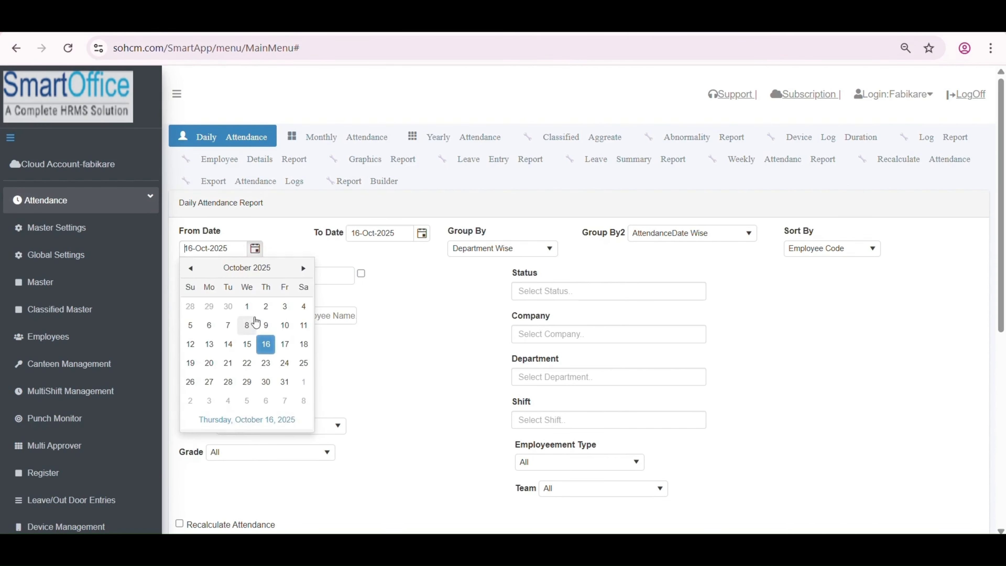
click(246, 306)
click(422, 233)
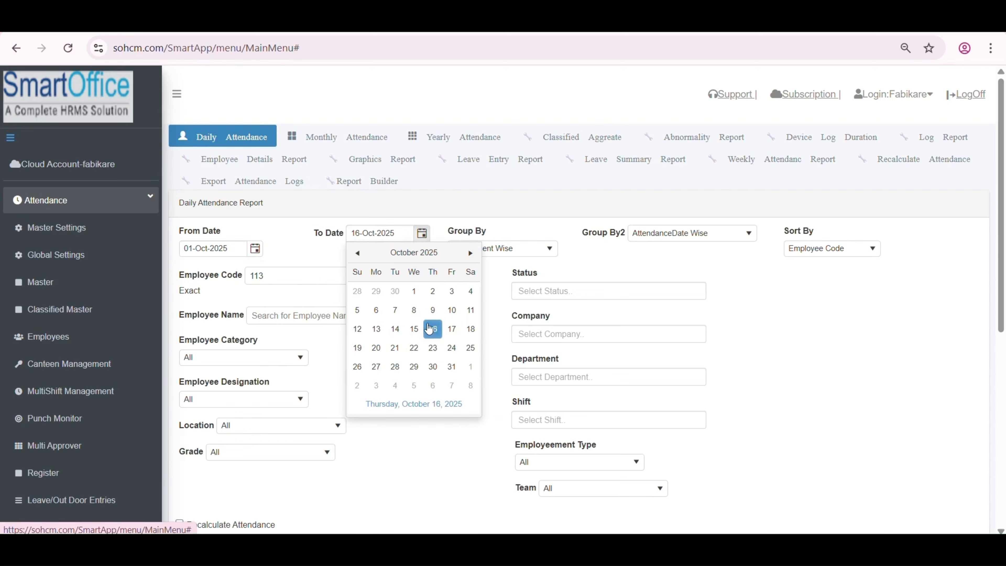
click(701, 237)
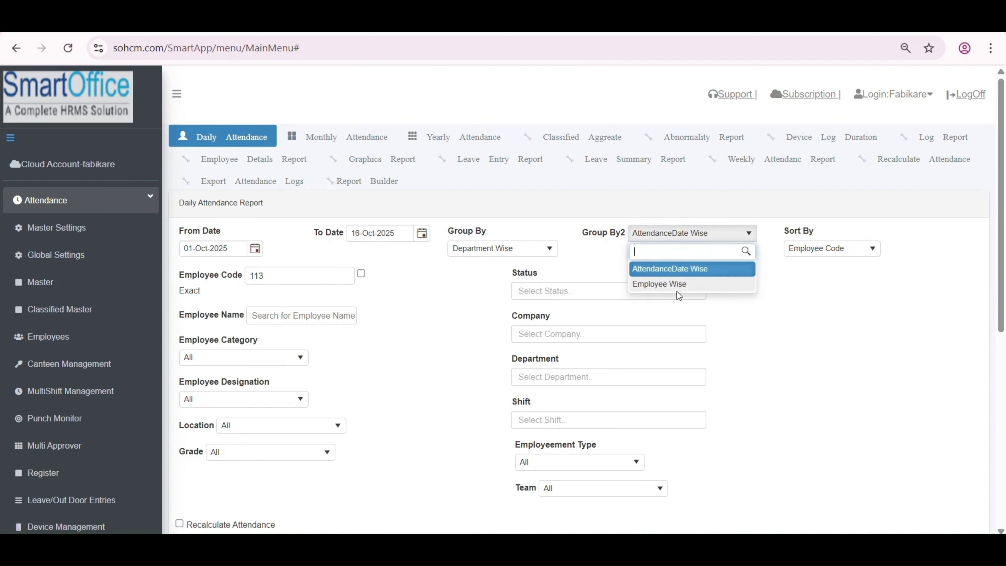
click(701, 284)
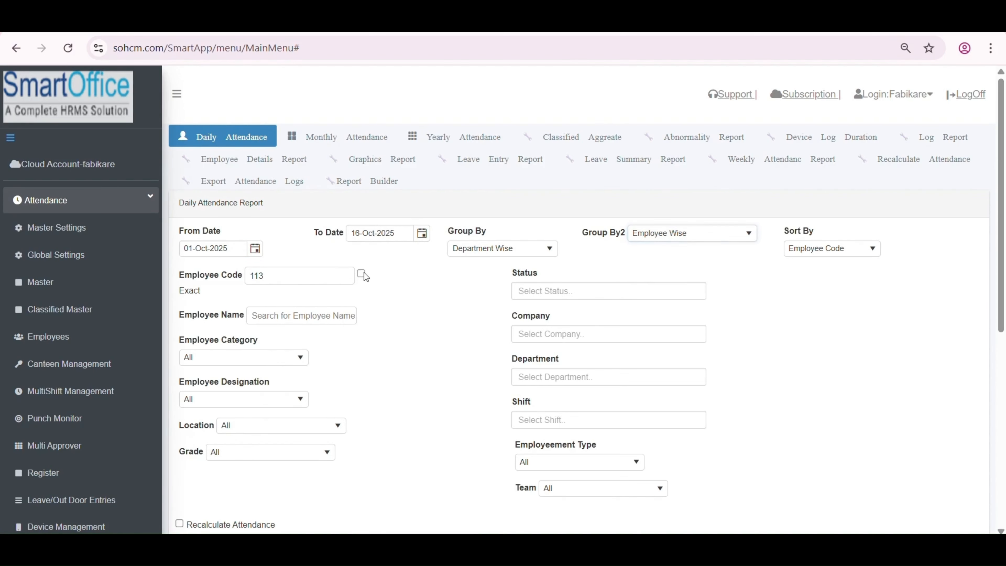
scroll(227, 335, down, 8)
click(179, 165)
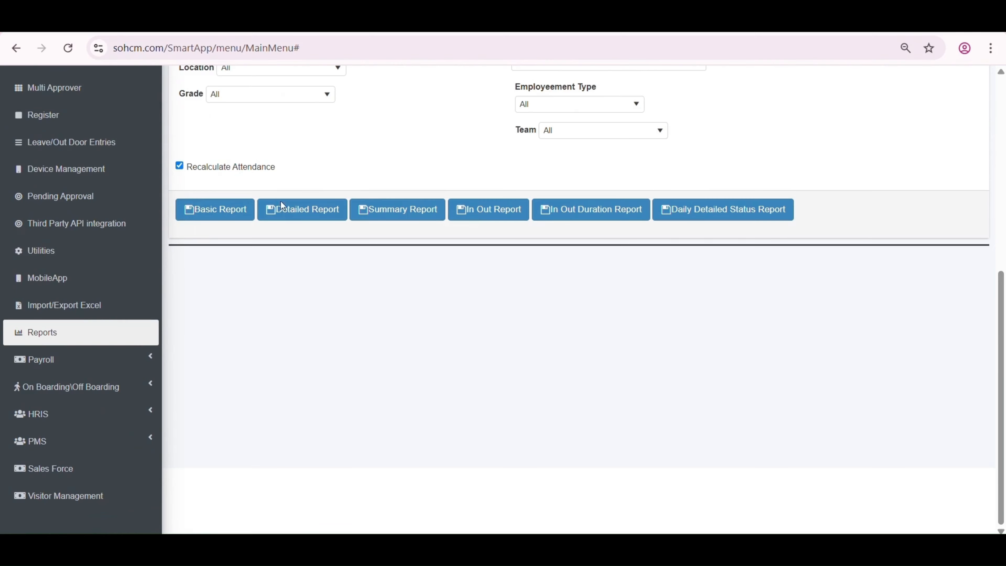
click(302, 216)
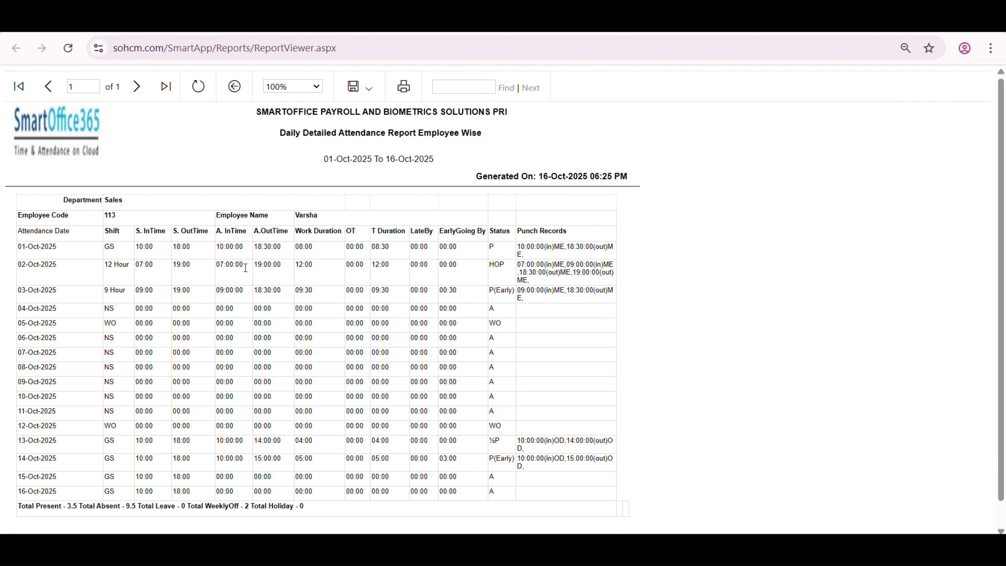
Check the employee's attendance statuses for 01-Oct-2025 to 05-Oct-2025, including the holiday and the weekly off, in the report.
drag(496, 263, 505, 313)
click(509, 318)
drag(502, 247, 489, 247)
drag(531, 296, 479, 301)
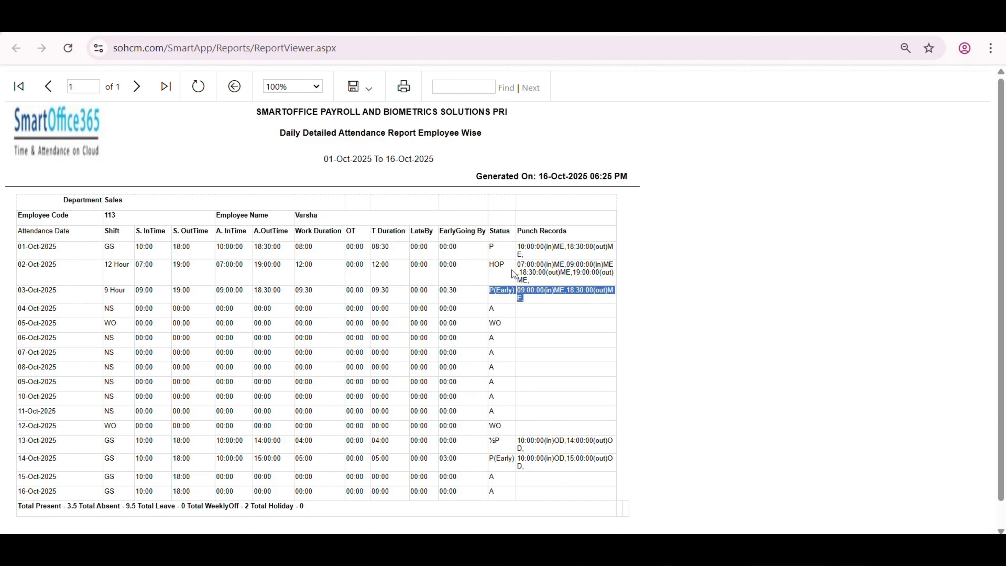
double_click(496, 265)
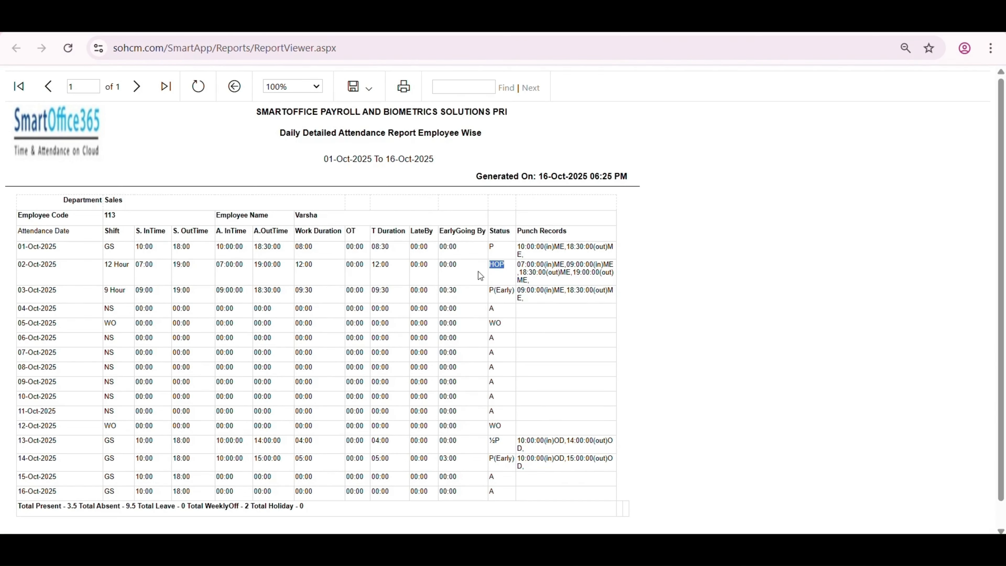
click(581, 310)
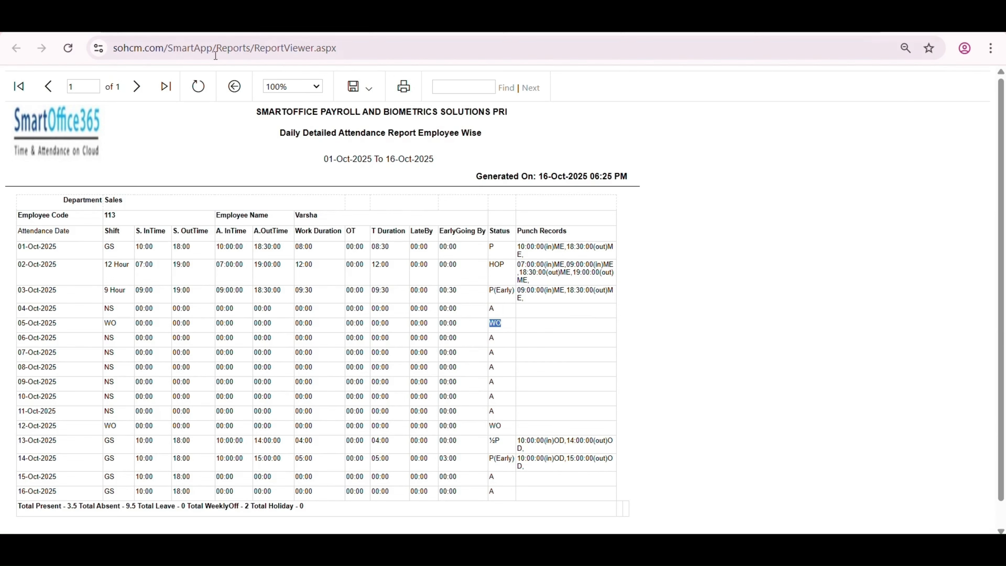
Duplicate the SmartOffice browser tab and open Manage Weekly off under the attendance Leave/Out Door Entries.
click(150, 20)
right_click(145, 19)
click(197, 149)
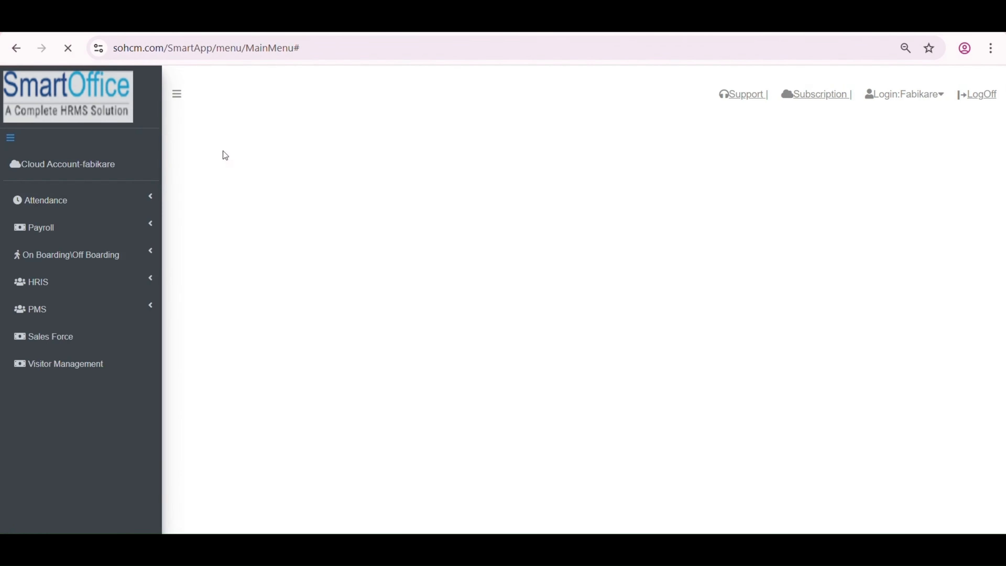
click(44, 201)
scroll(56, 426, down, 3)
click(97, 357)
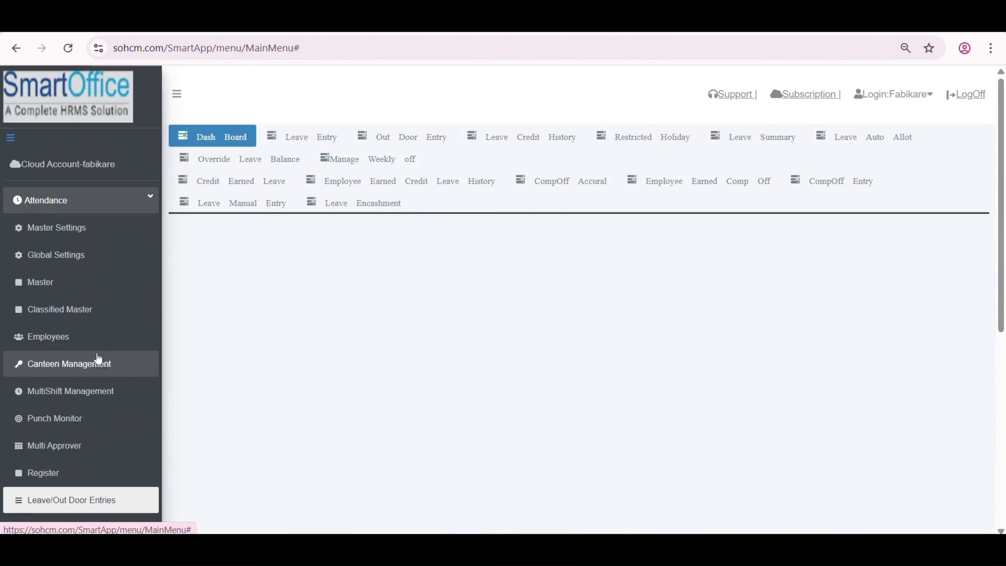
click(377, 162)
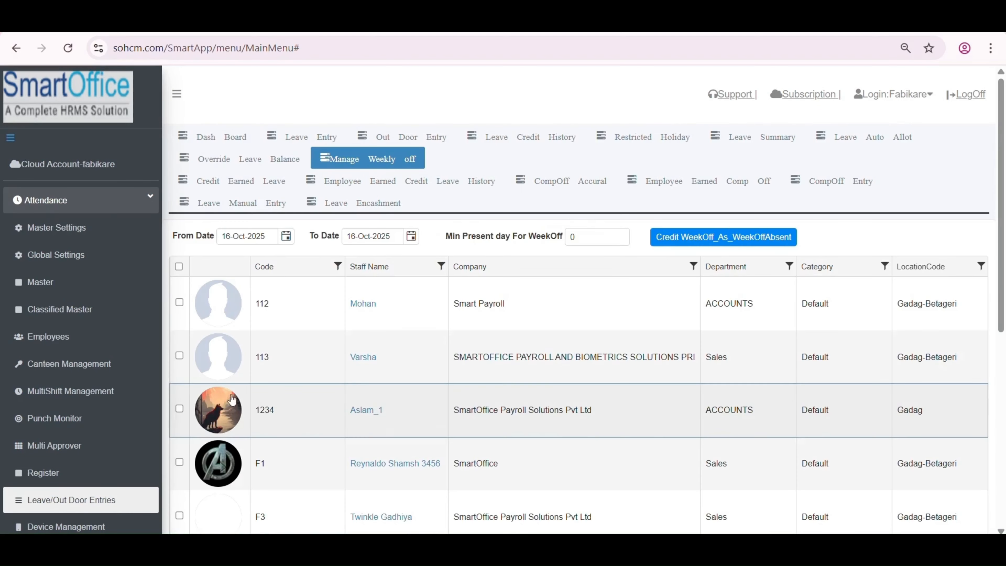
Select the Sales employee from the report and set the weekly-off period to 01-Oct-2025 through 07-Oct-2025.
click(180, 355)
click(286, 236)
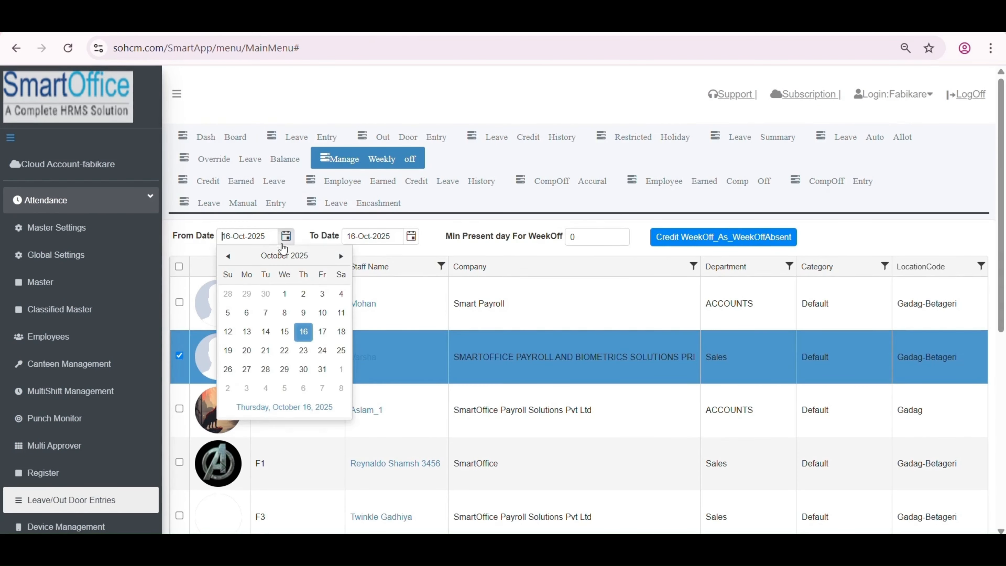
click(287, 297)
click(411, 236)
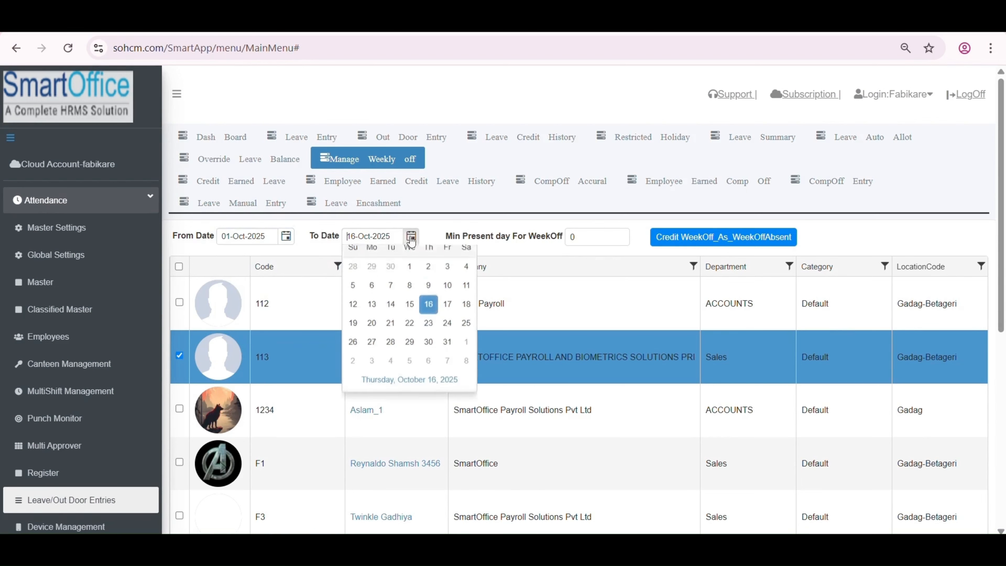
click(353, 313)
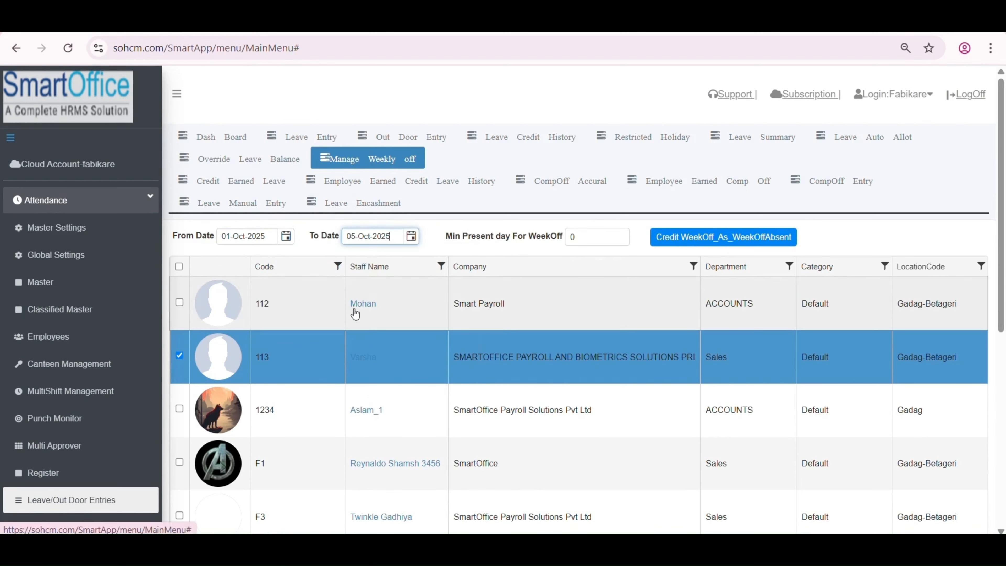
click(411, 236)
click(390, 313)
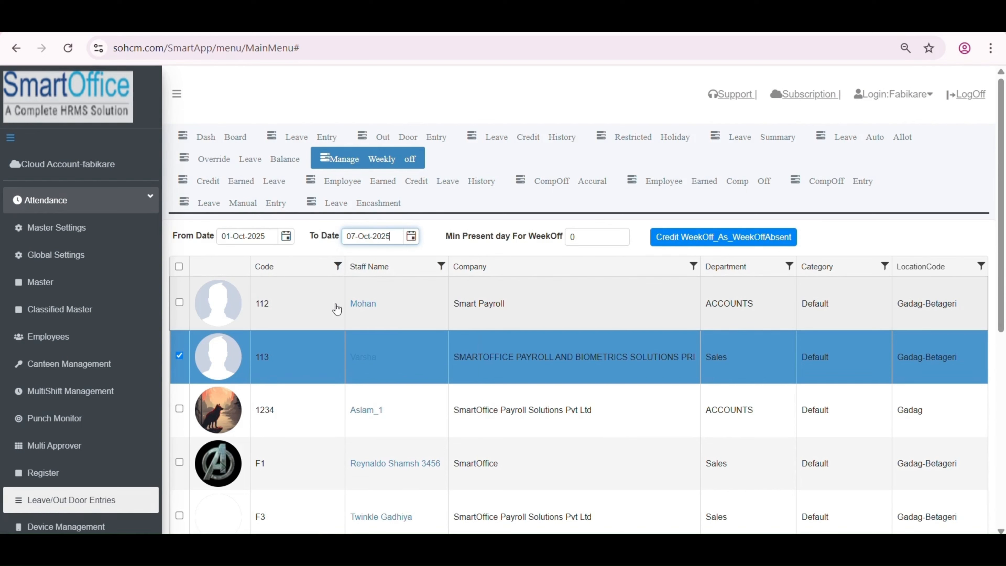
click(305, 237)
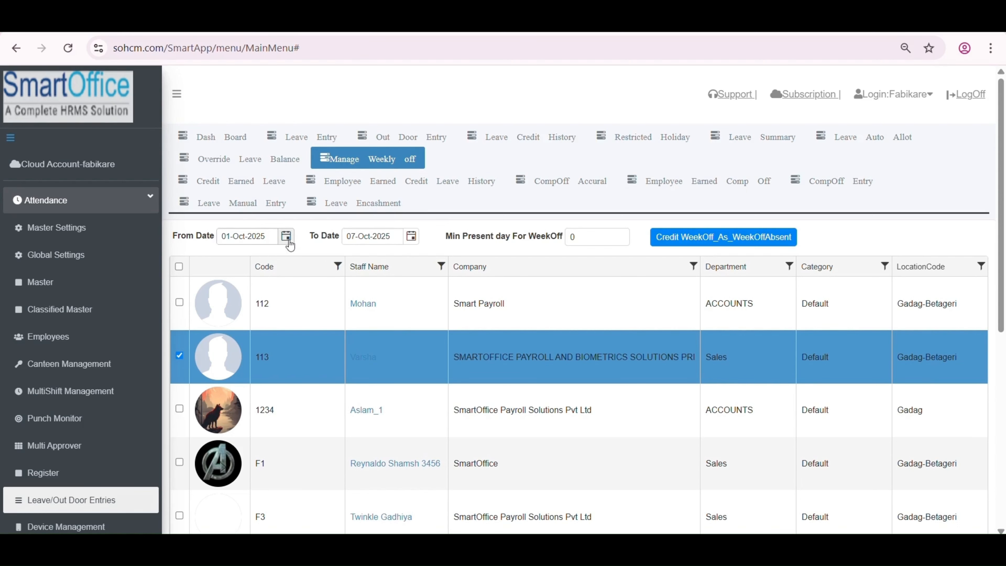
Set the minimum present days for week off to 4 and credit the week off as week-off absent.
double_click(579, 244)
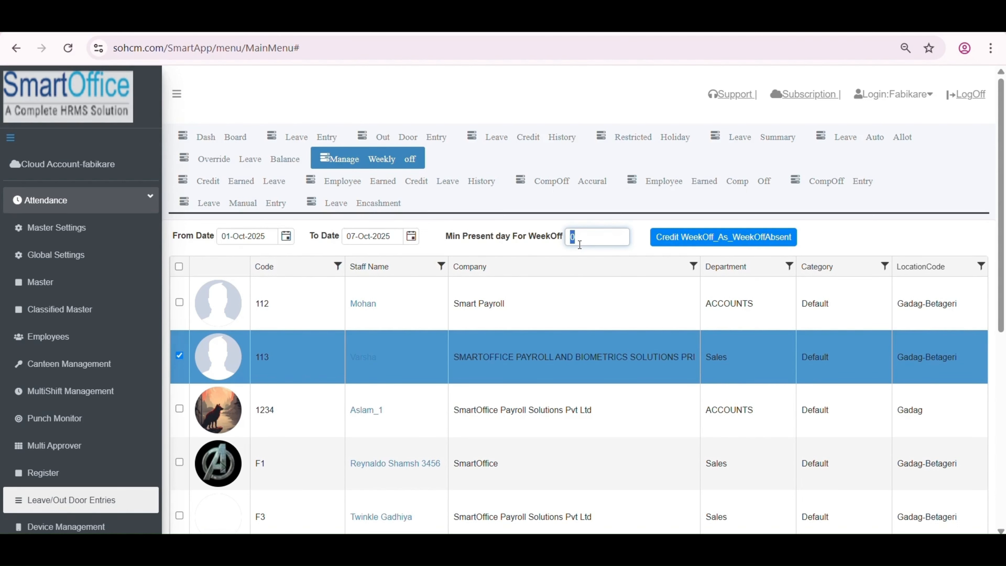
text(4)
click(668, 243)
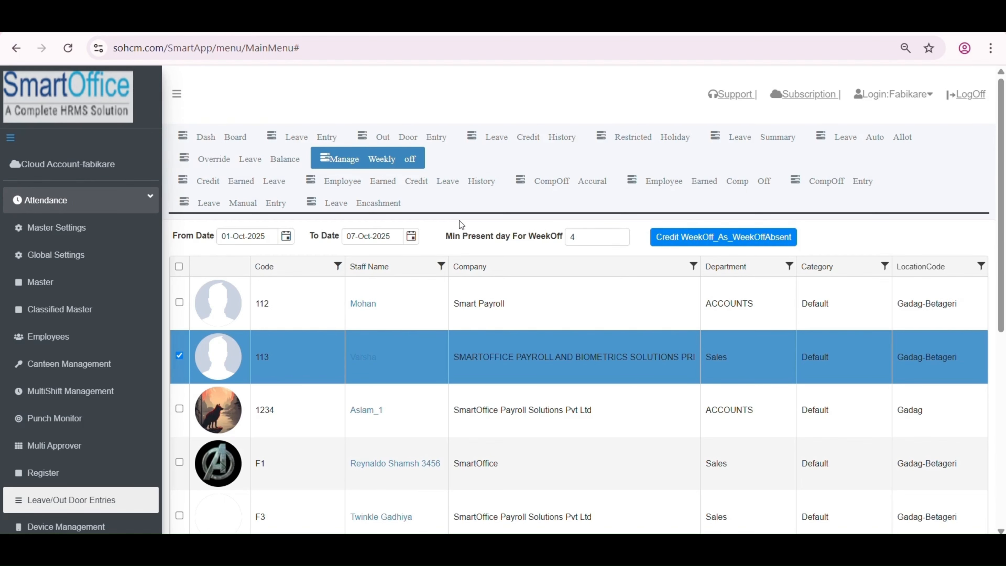
Open Attendance Override in the attendance Utilities and filter the preserved records for 01-Oct-2025 to 16-Oct-2025.
scroll(52, 452, down, 5)
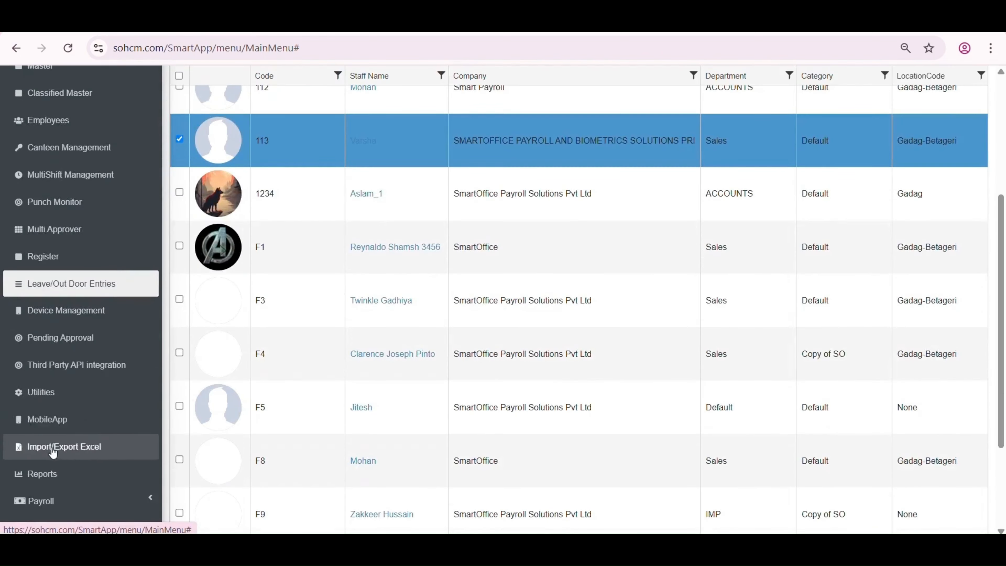
click(81, 392)
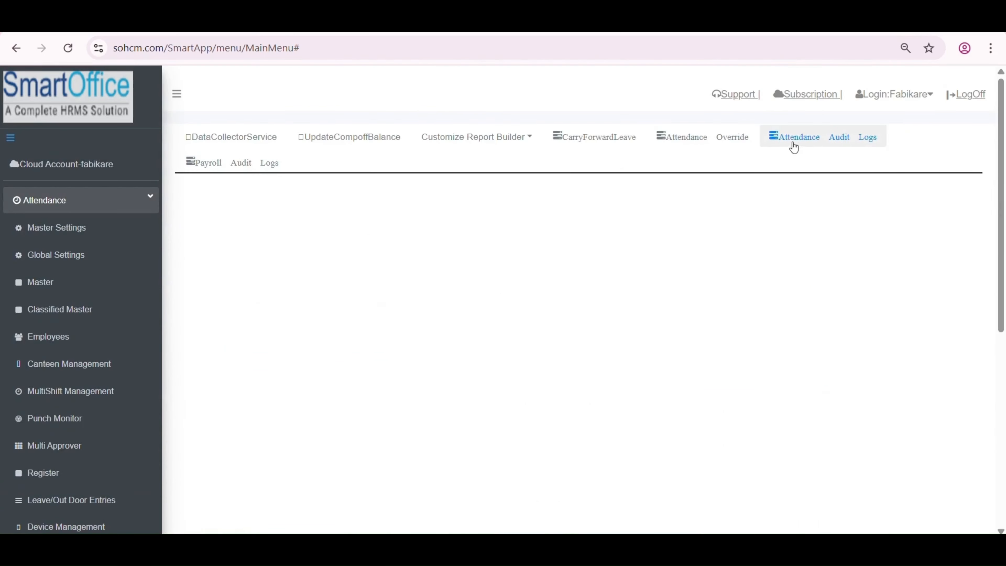
click(715, 142)
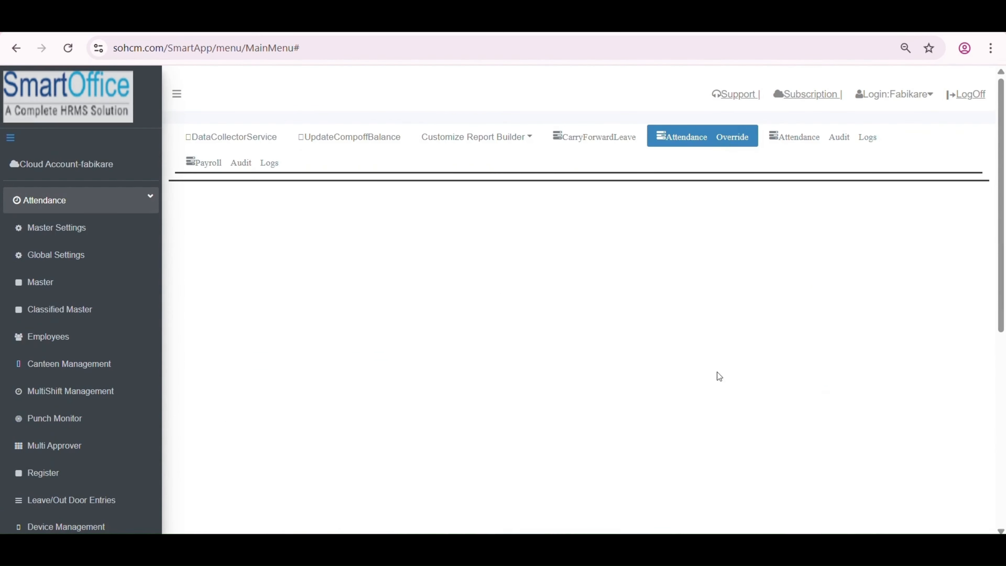
click(298, 225)
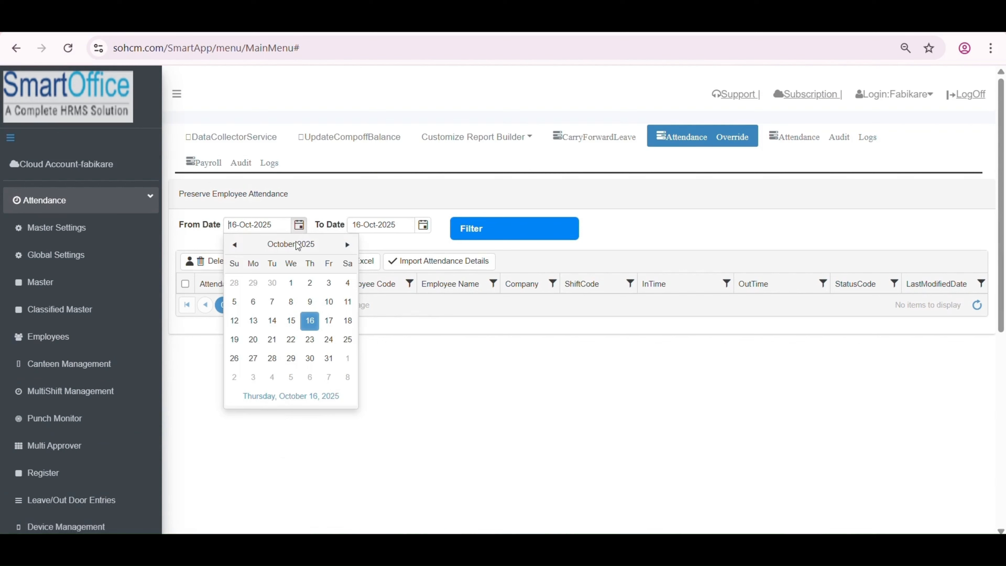
click(291, 282)
click(510, 229)
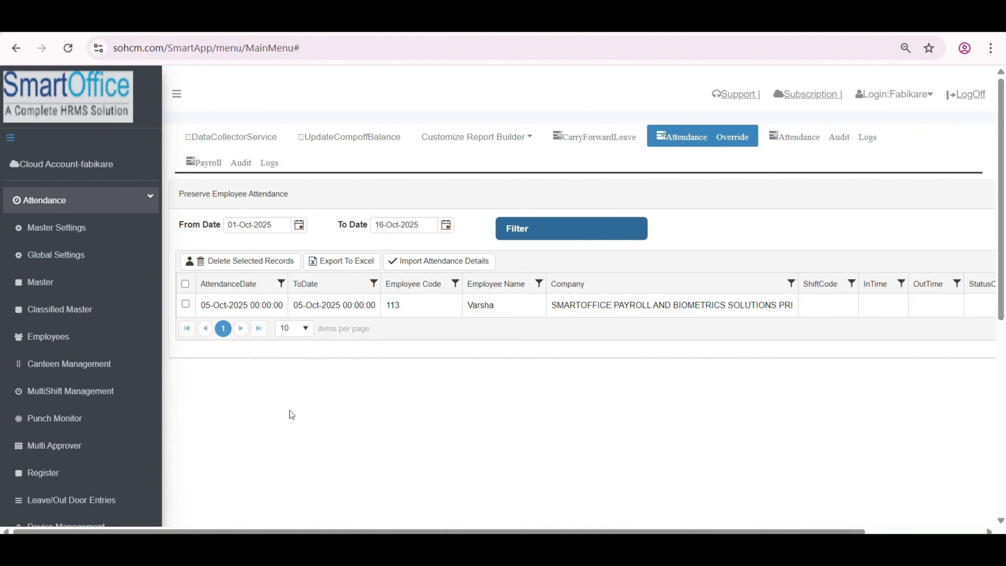
Examine all columns of the employee's 05-Oct-2025 override record and select the record.
scroll(459, 511, right, 3)
scroll(475, 509, left, 3)
click(186, 303)
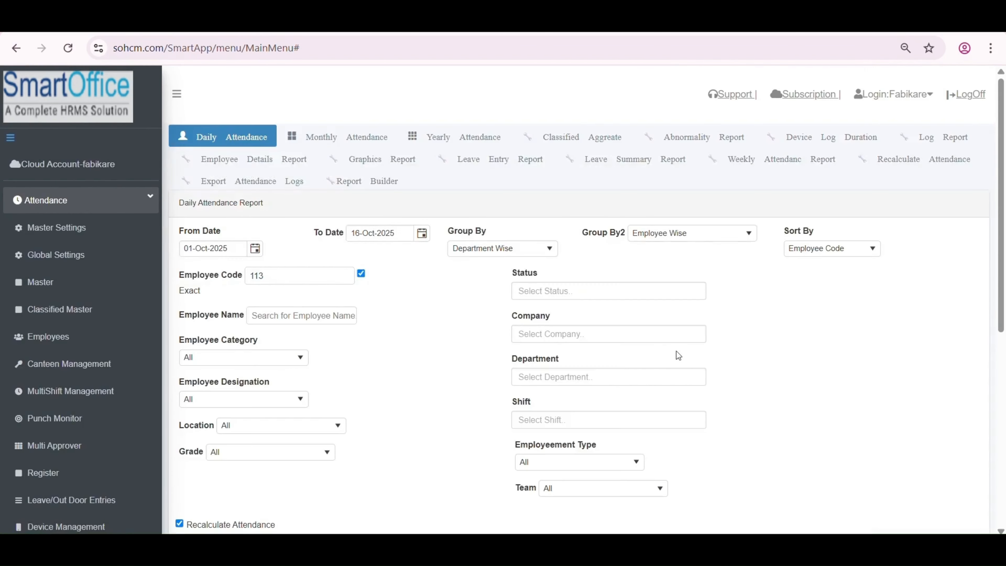
Generate the employee's Daily Detailed Status Report for the same period and check the detailed status on 05-Oct-2025.
scroll(676, 350, down, 5)
scroll(463, 411, down, 8)
click(712, 209)
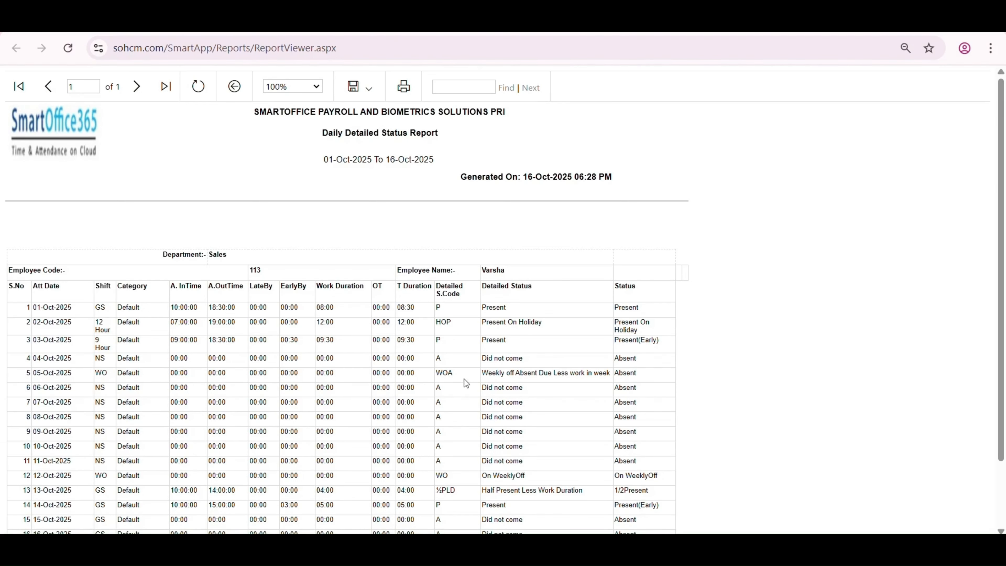
drag(454, 372, 603, 374)
click(636, 343)
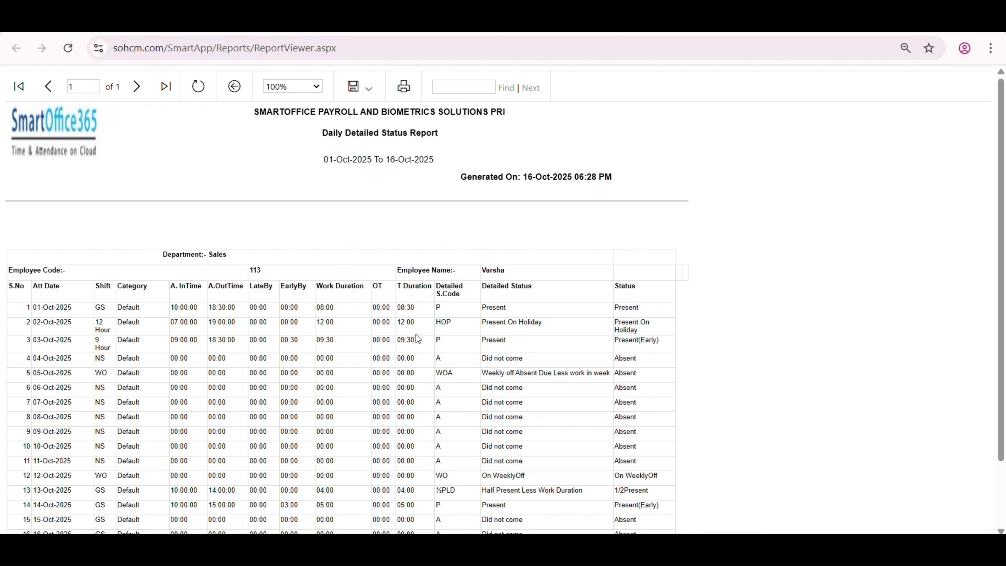